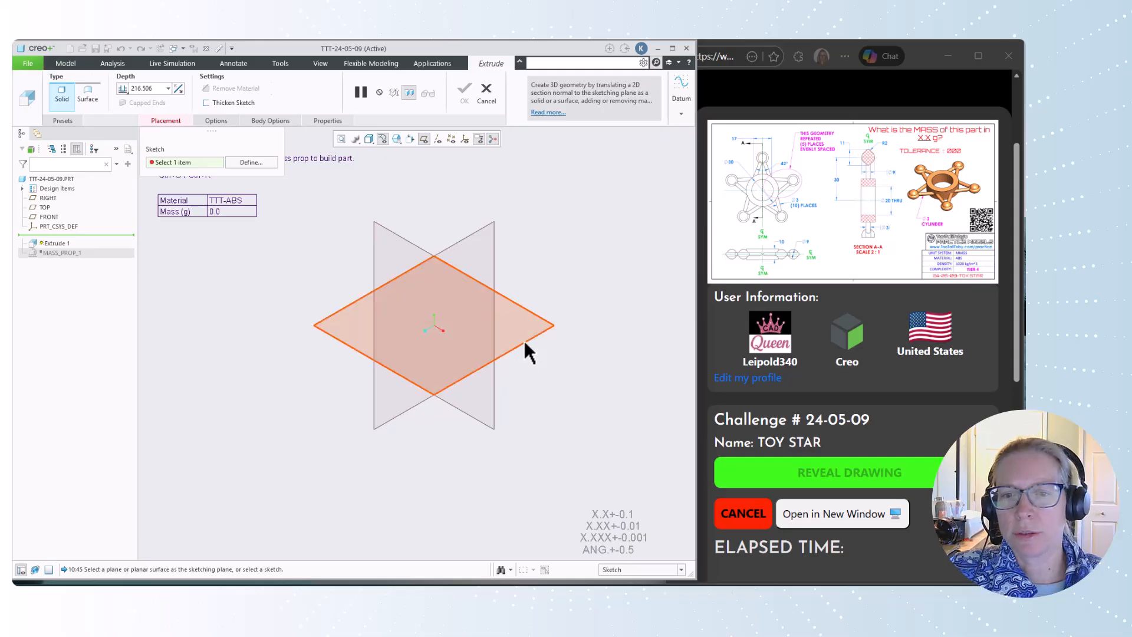
# Step: Sketch two concentric circles at the origin on the TOP plane, about 223 mm and 116 mm in diameter
pyautogui.click(524, 349)
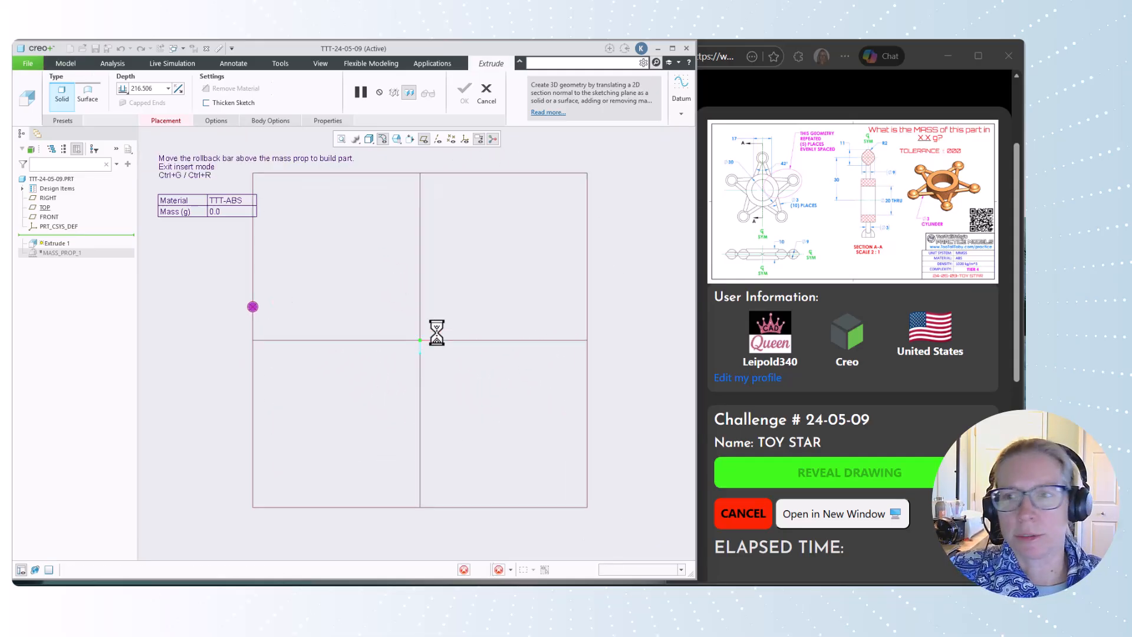
pyautogui.click(224, 106)
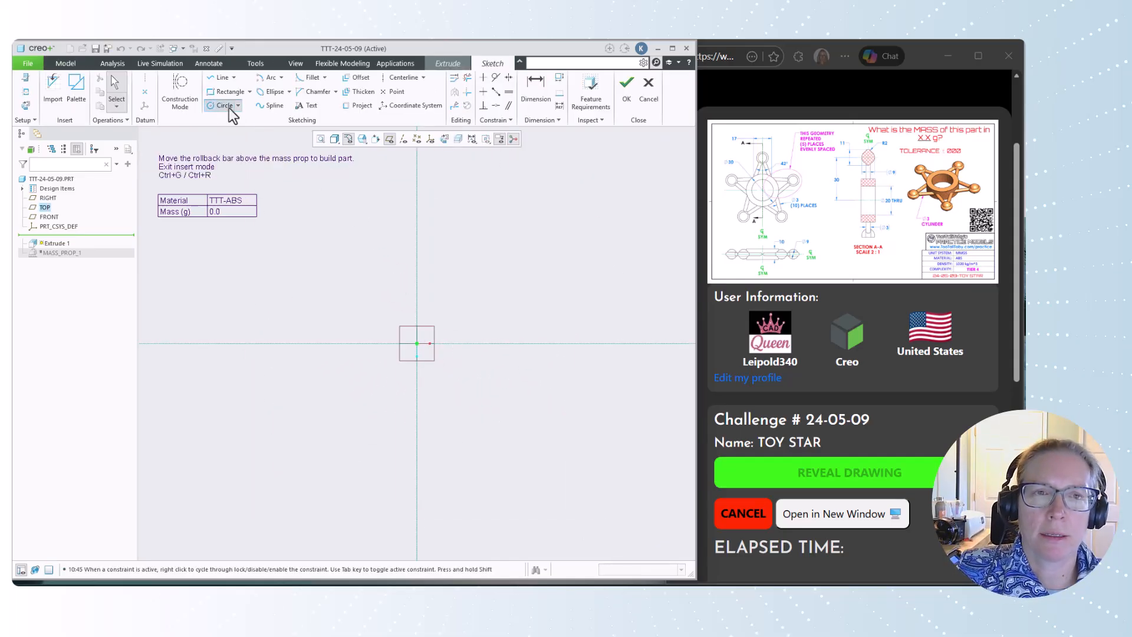
pyautogui.click(417, 343)
pyautogui.click(492, 333)
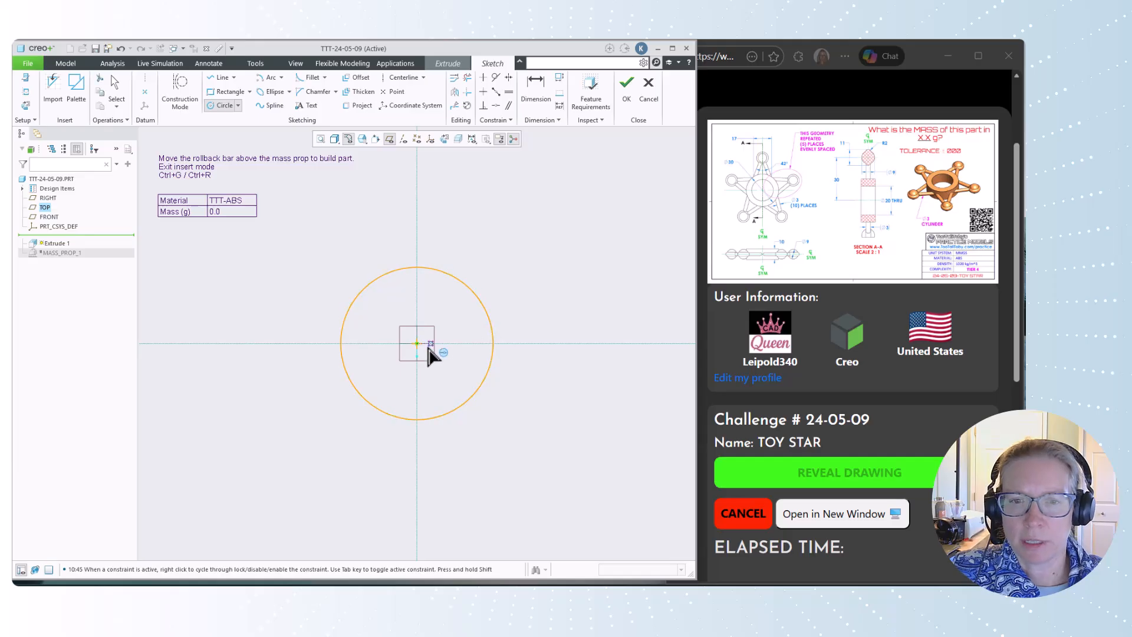
pyautogui.click(417, 343)
pyautogui.click(455, 355)
pyautogui.middleClick(516, 276)
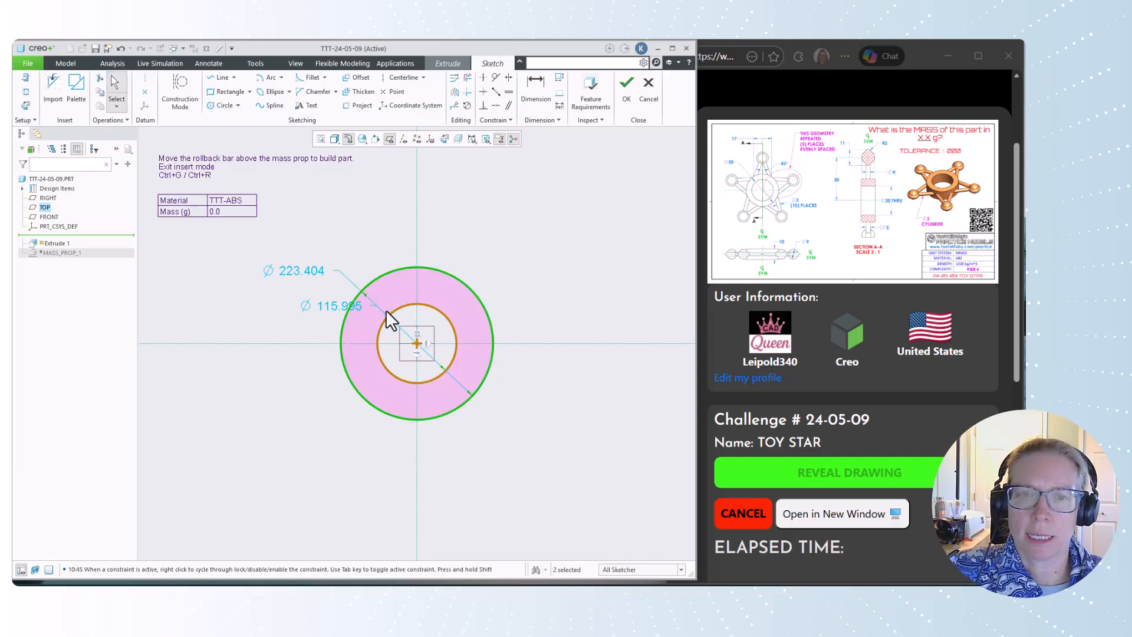
# Step: Set the inner circle's diameter to 20 mm and the outer circle's to 30 mm, and finish the sketch
pyautogui.doubleClick(334, 307)
pyautogui.write('20')
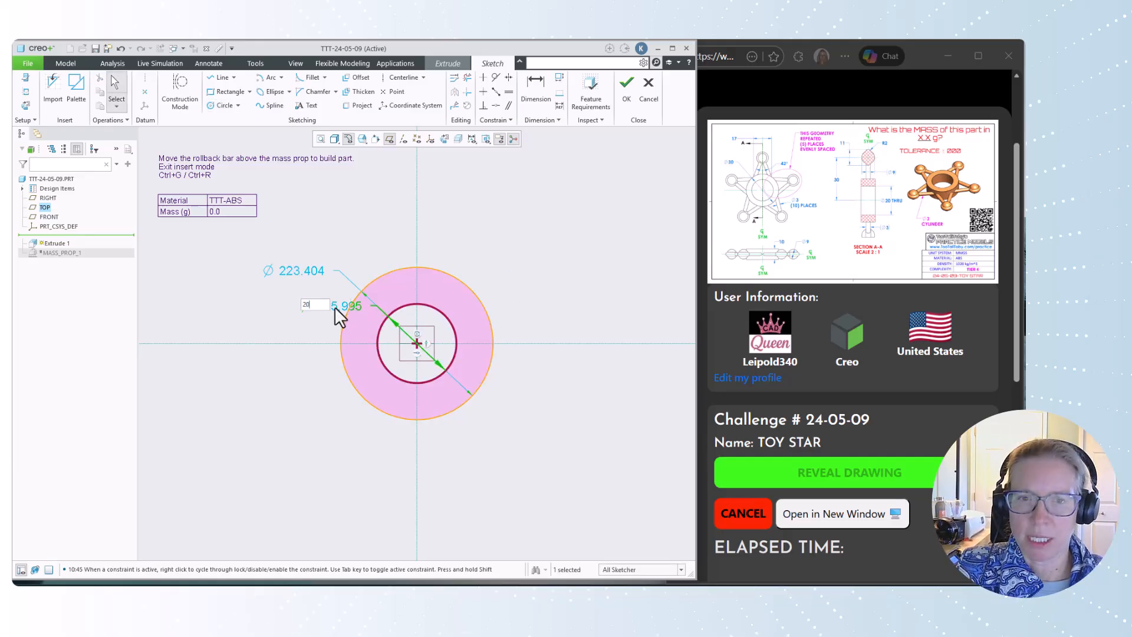
pyautogui.press('Return')
pyautogui.doubleClick(298, 272)
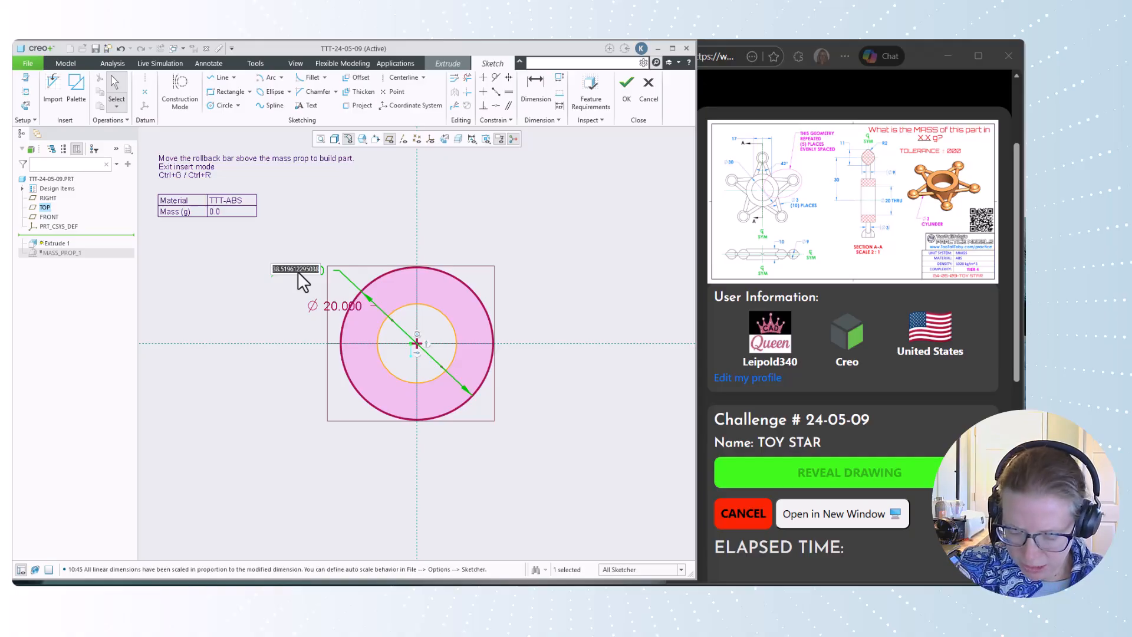
pyautogui.write('30')
pyautogui.press('Return')
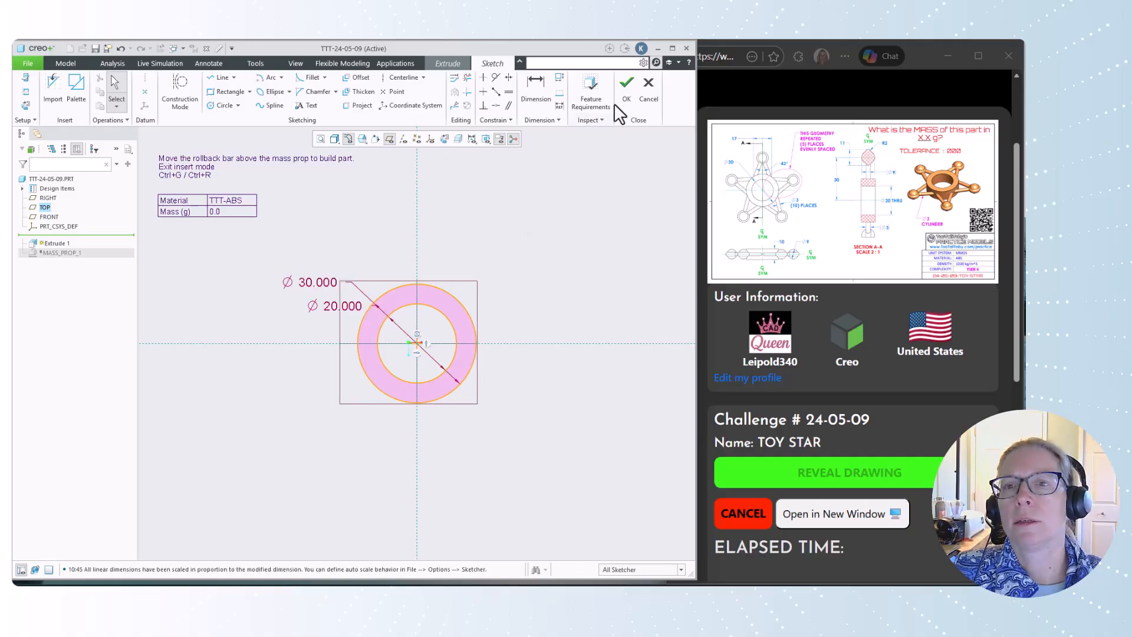
pyautogui.click(626, 93)
# Step: Extrude the ring profile symmetrically about the sketch plane to a total depth of 10 mm
pyautogui.moveTo(491, 413)
pyautogui.mouseDown(button='middle')
pyautogui.moveTo(494, 360)
pyautogui.moveTo(454, 249)
pyautogui.mouseUp(button='middle')
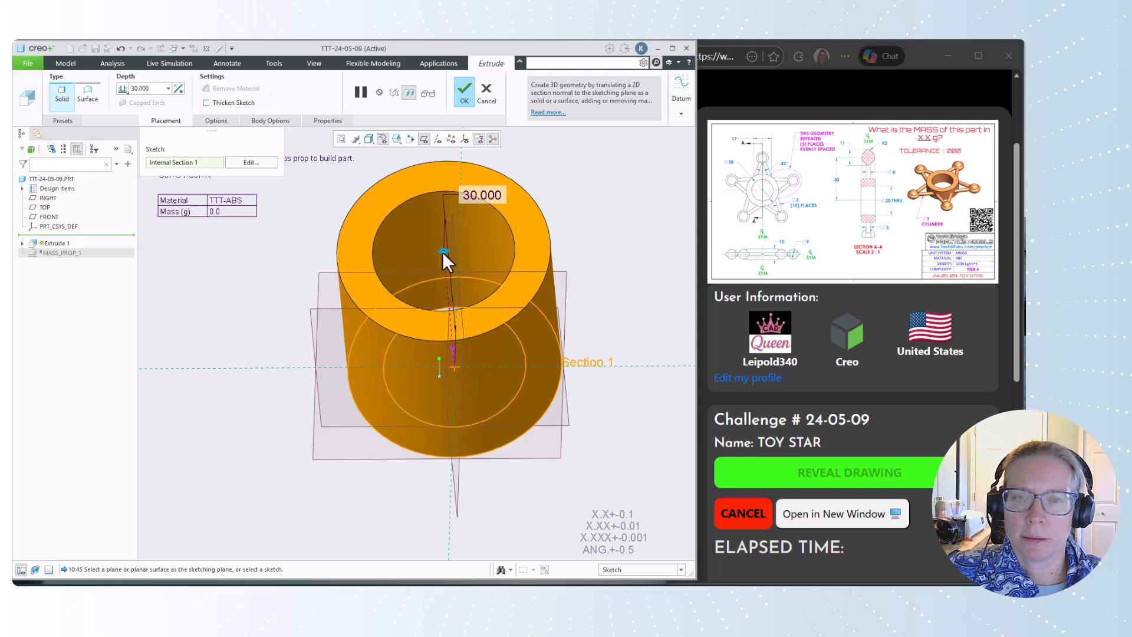
pyautogui.rightClick(442, 254)
pyautogui.click(467, 281)
pyautogui.doubleClick(479, 252)
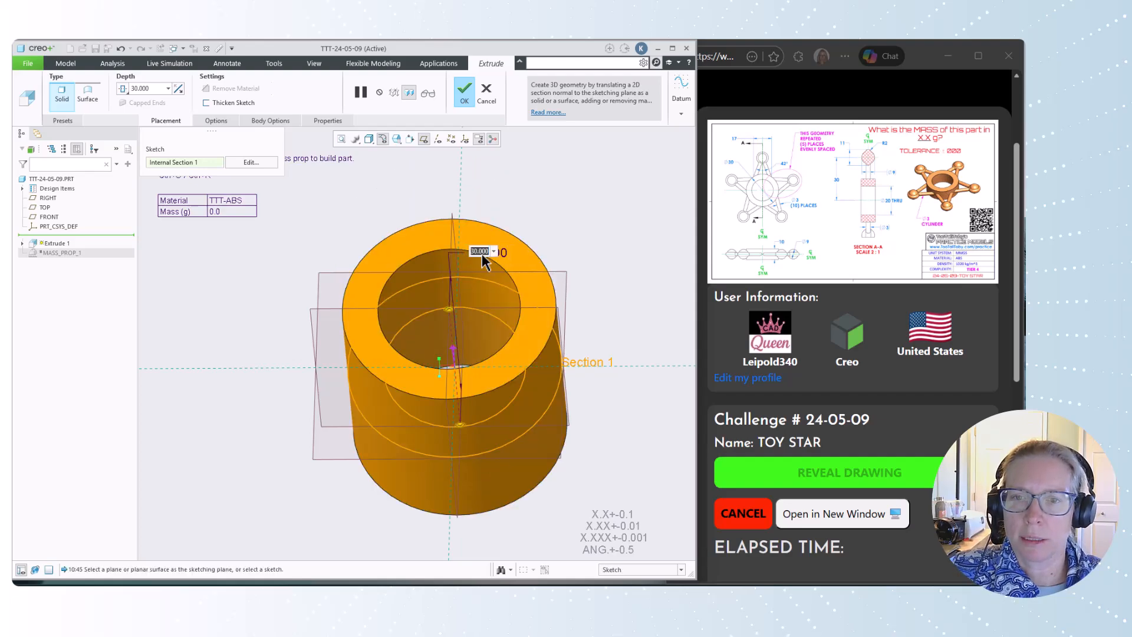
pyautogui.write('10')
pyautogui.press('Return')
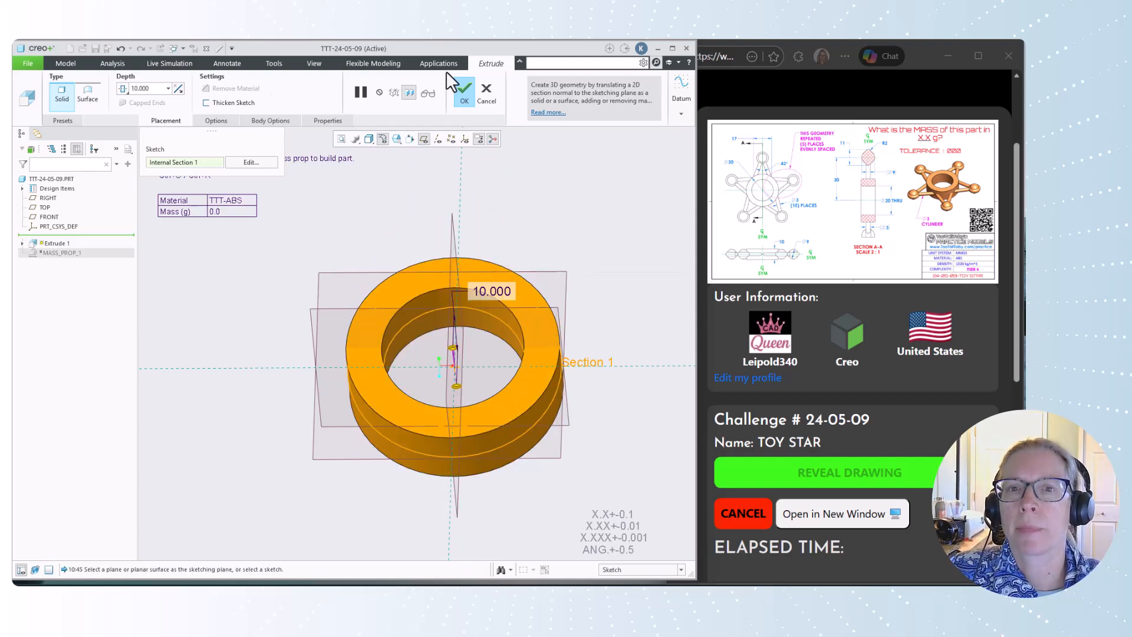
pyautogui.click(465, 95)
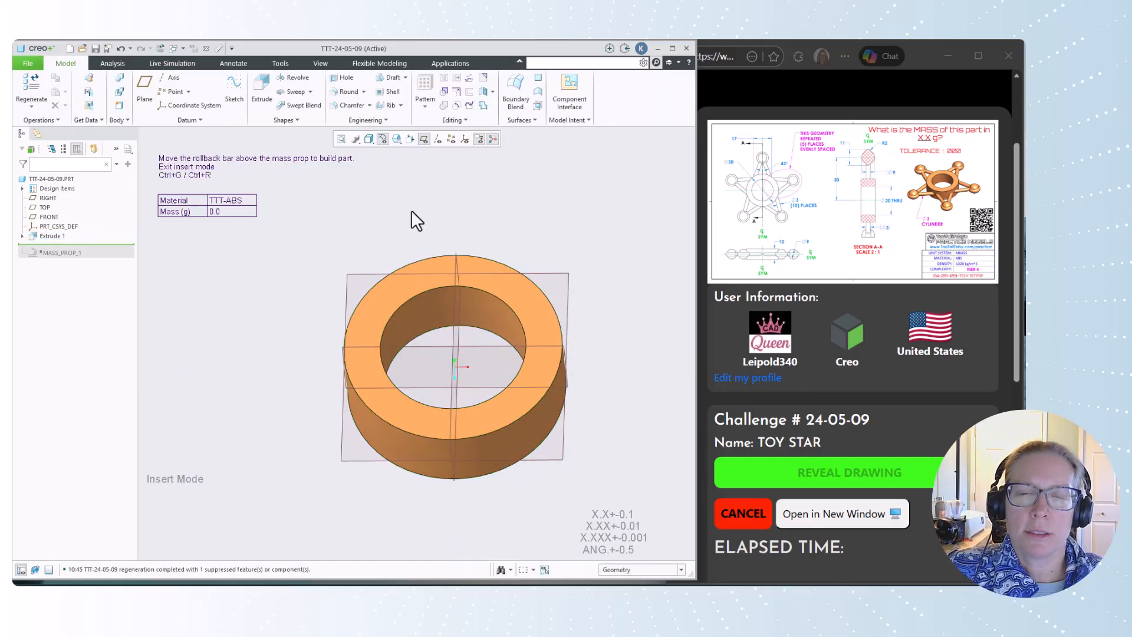
# Step: Start a Revolve sketch on the RIGHT plane and add a horizontal centerline about 31 mm above the ring's center
pyautogui.moveTo(415, 218); pyautogui.dragTo(336, 213, button='middle')
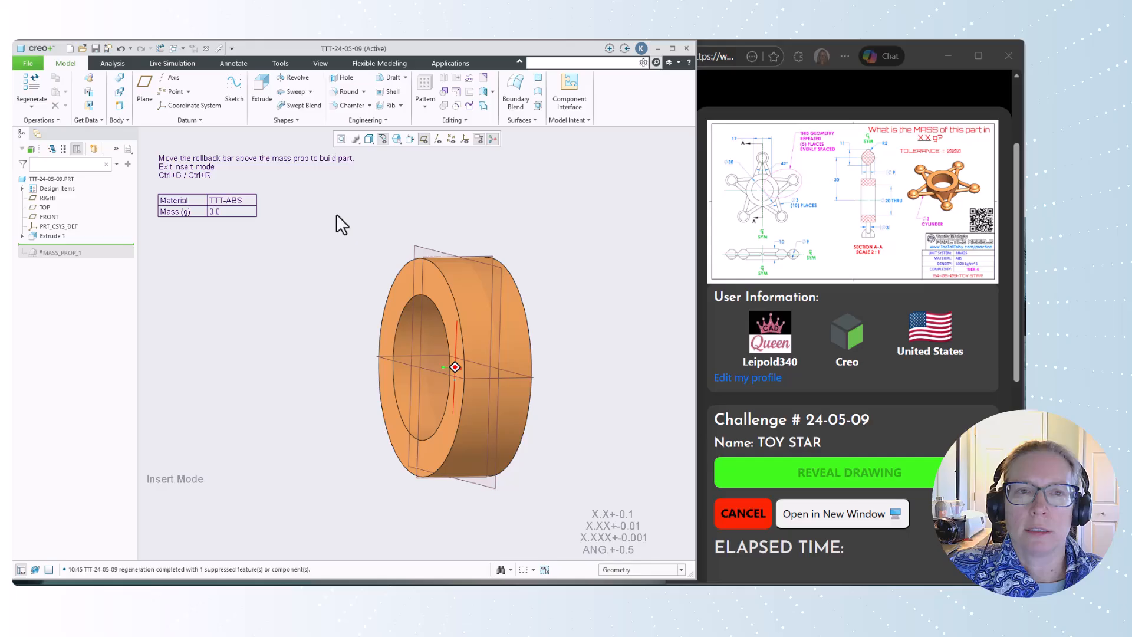
pyautogui.click(293, 79)
pyautogui.click(423, 254)
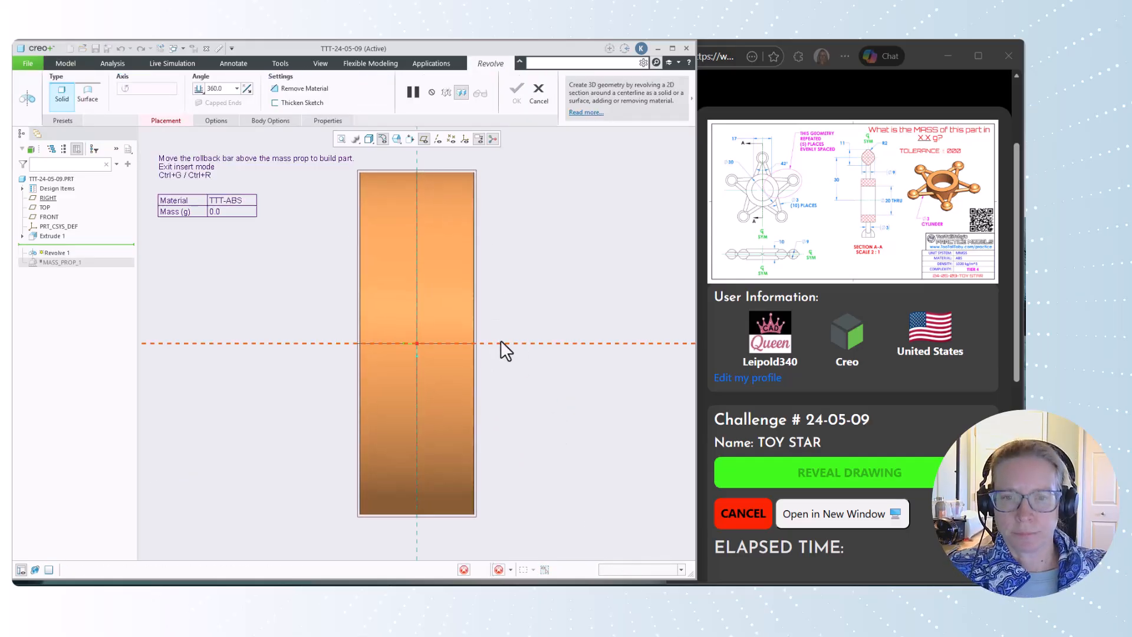
pyautogui.scroll(-3, 517, 302)
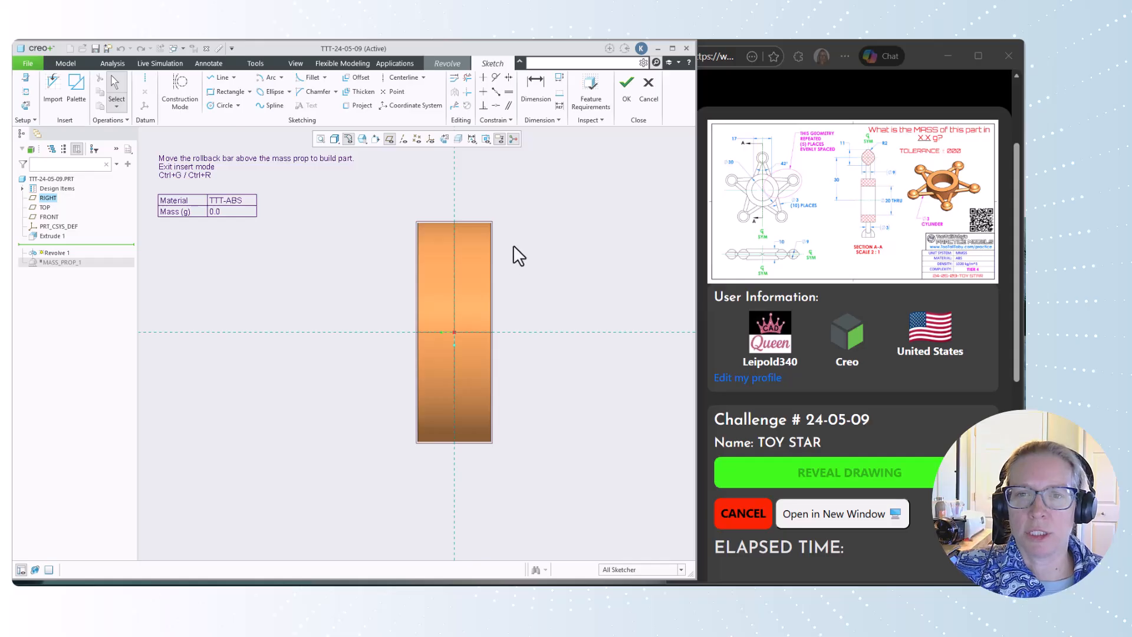
pyautogui.keyDown('shift'); pyautogui.moveTo(513, 245); pyautogui.dragTo(507, 380, button='middle'); pyautogui.keyUp('shift')
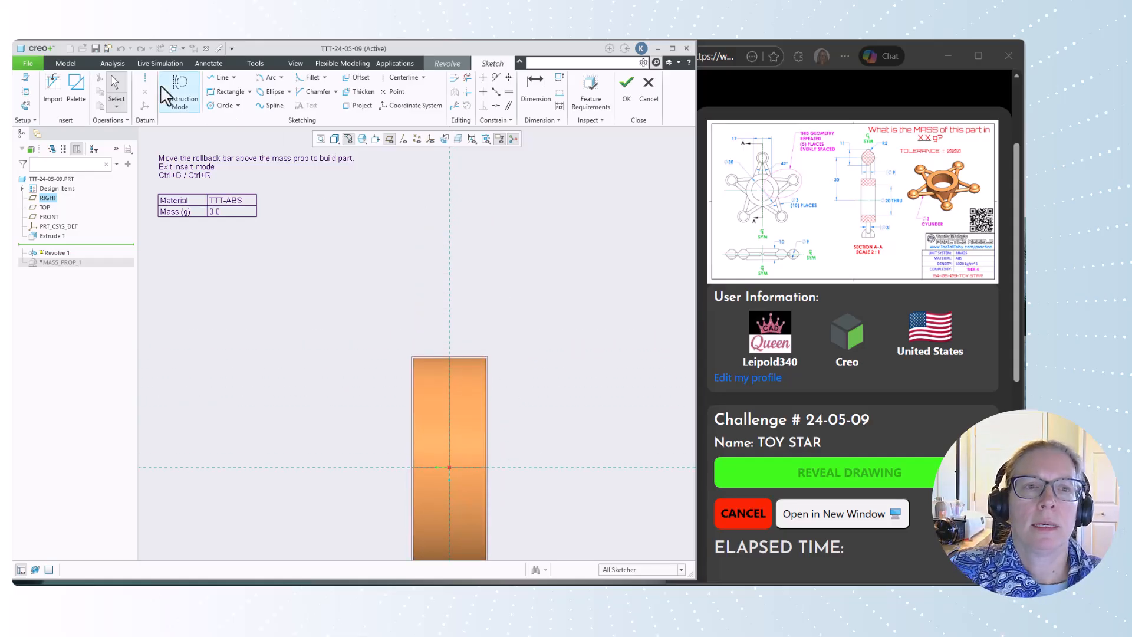
pyautogui.click(144, 78)
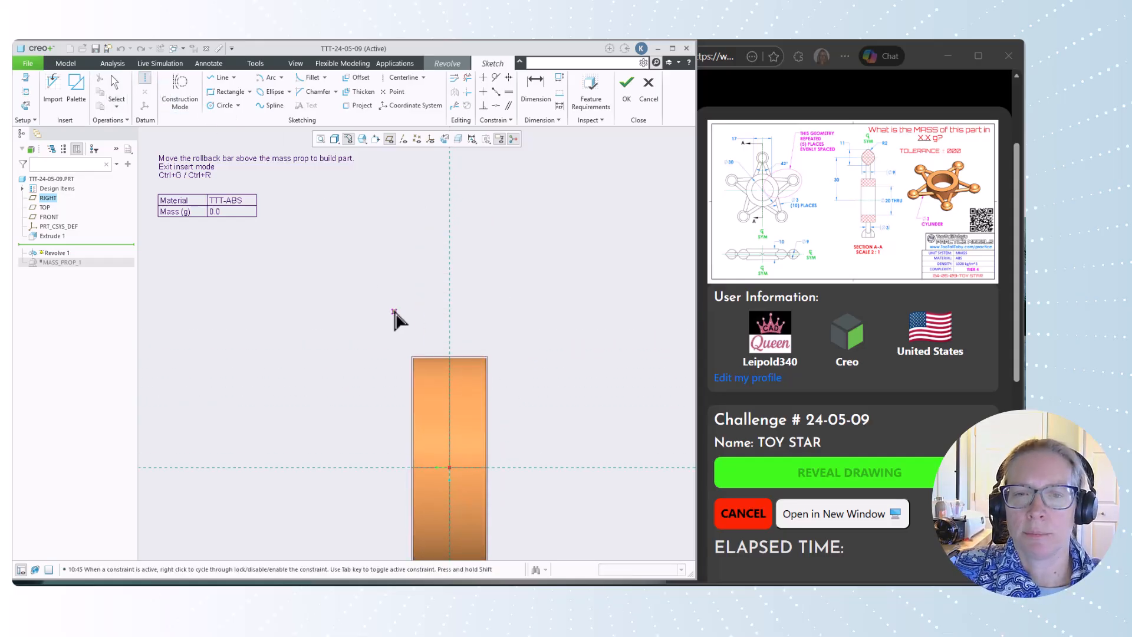
pyautogui.click(449, 242)
pyautogui.click(488, 242)
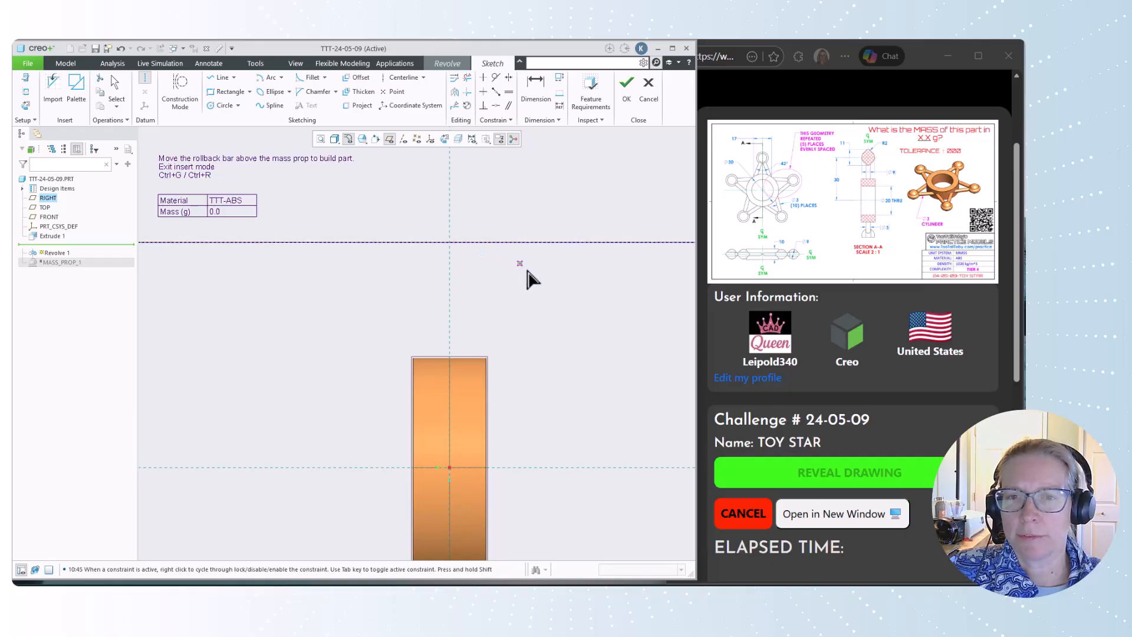
pyautogui.middleClick(537, 280)
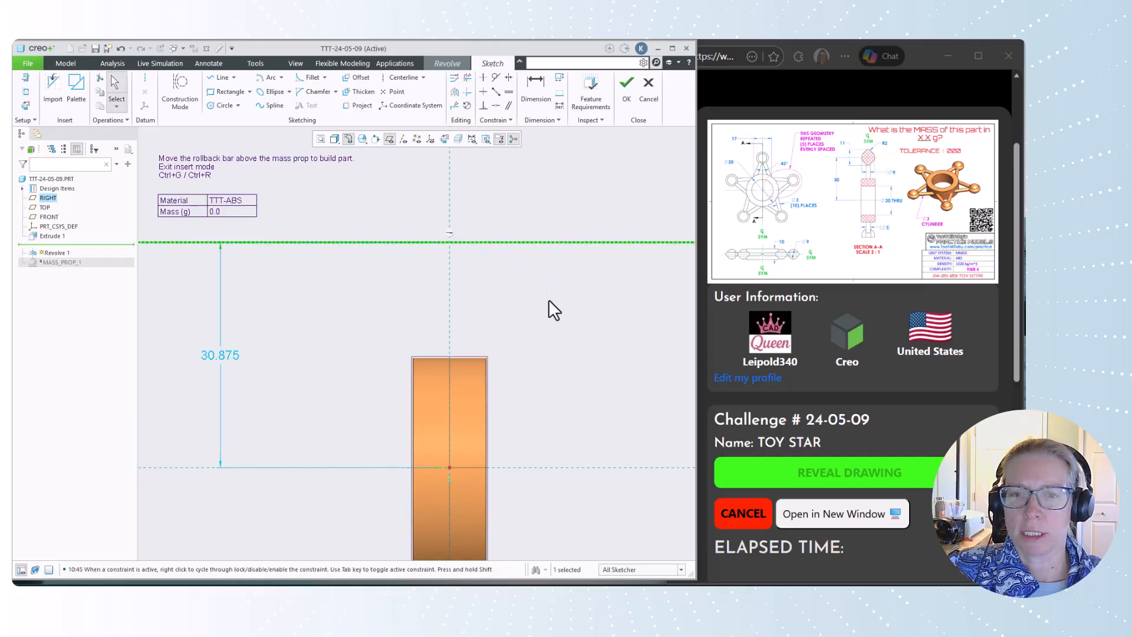
# Step: Set the horizontal centerline's distance from the ring's center to 30 mm
pyautogui.doubleClick(227, 356)
pyautogui.write('30')
pyautogui.press('Return')
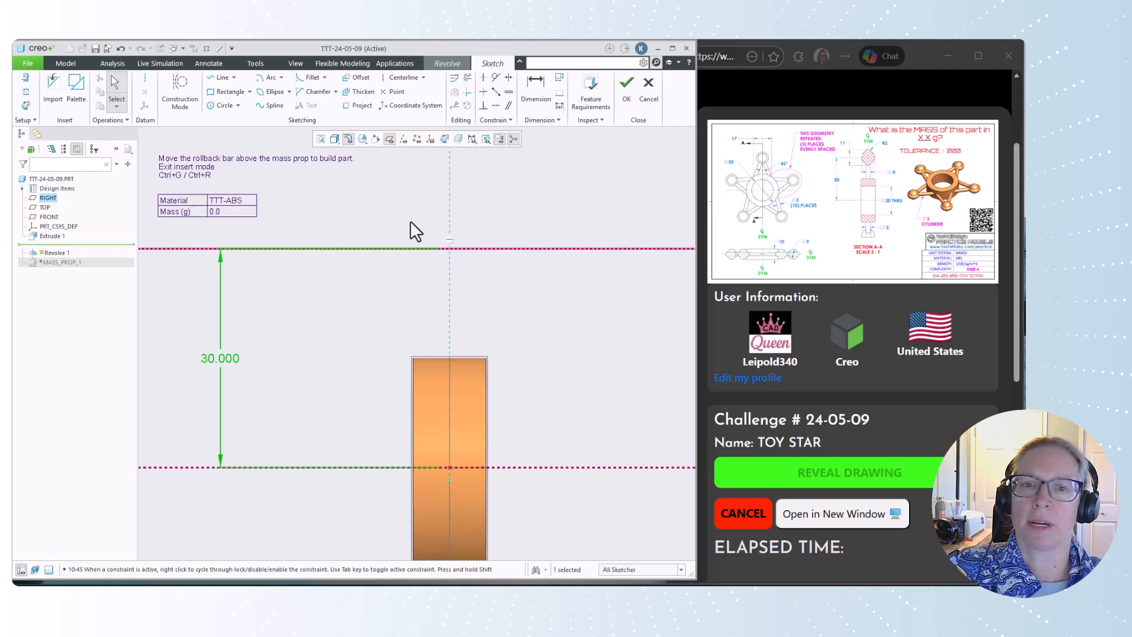
pyautogui.click(348, 213)
# Step: Sketch a circle where the centerline meets the vertical reference and set its diameter to 9 mm
pyautogui.click(222, 105)
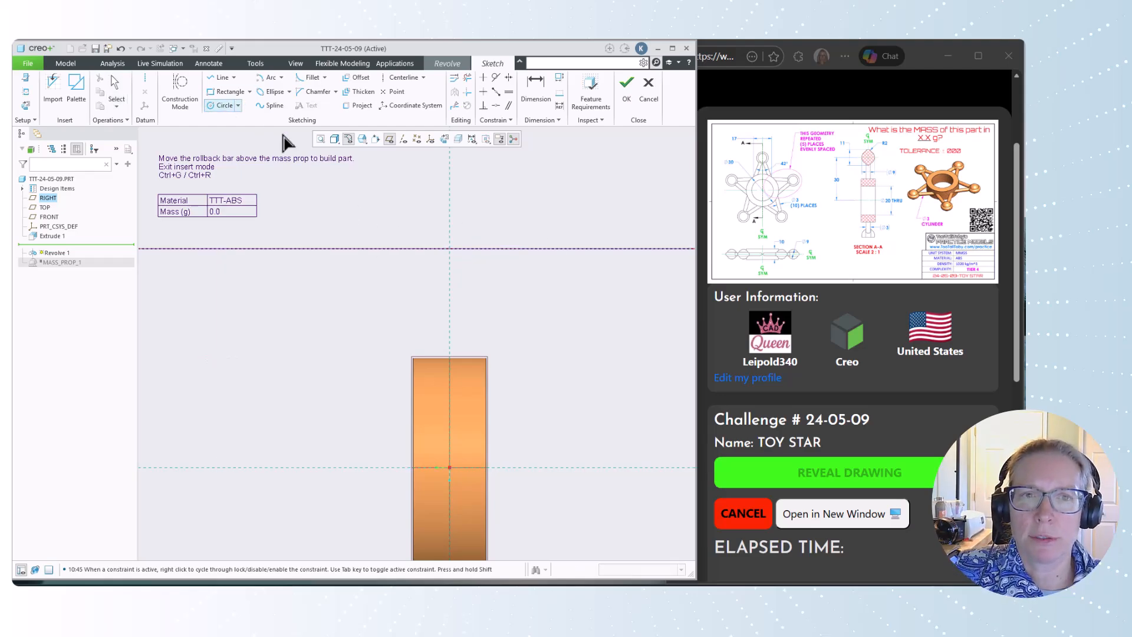
pyautogui.click(449, 248)
pyautogui.click(474, 271)
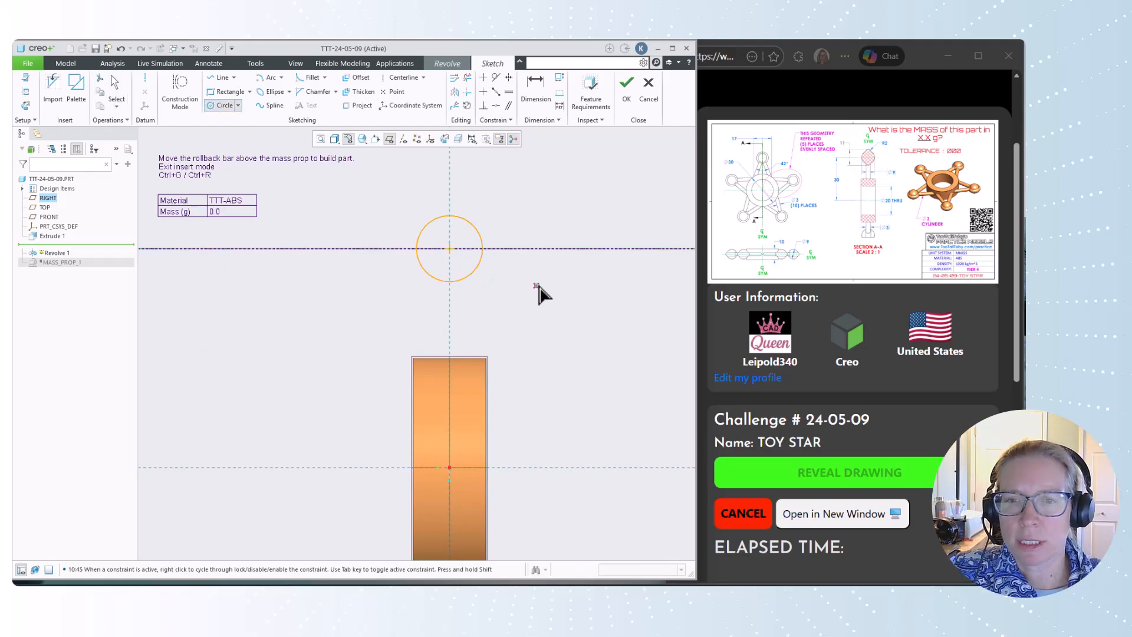
pyautogui.middleClick(529, 295)
pyautogui.doubleClick(394, 220)
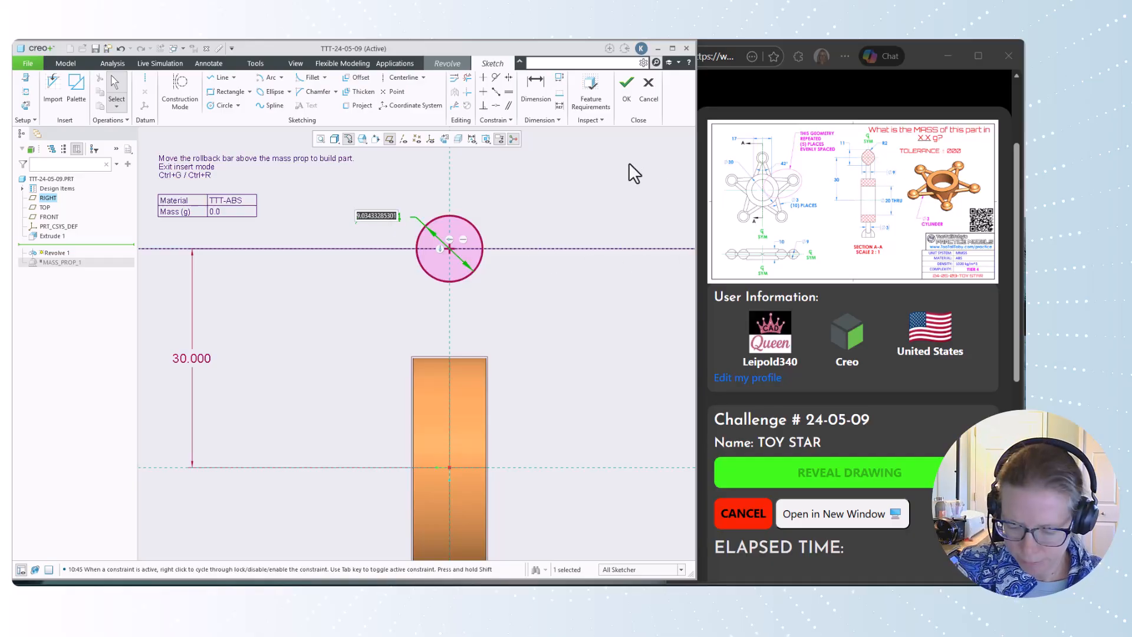
pyautogui.write('9')
pyautogui.press('Return')
pyautogui.click(550, 189)
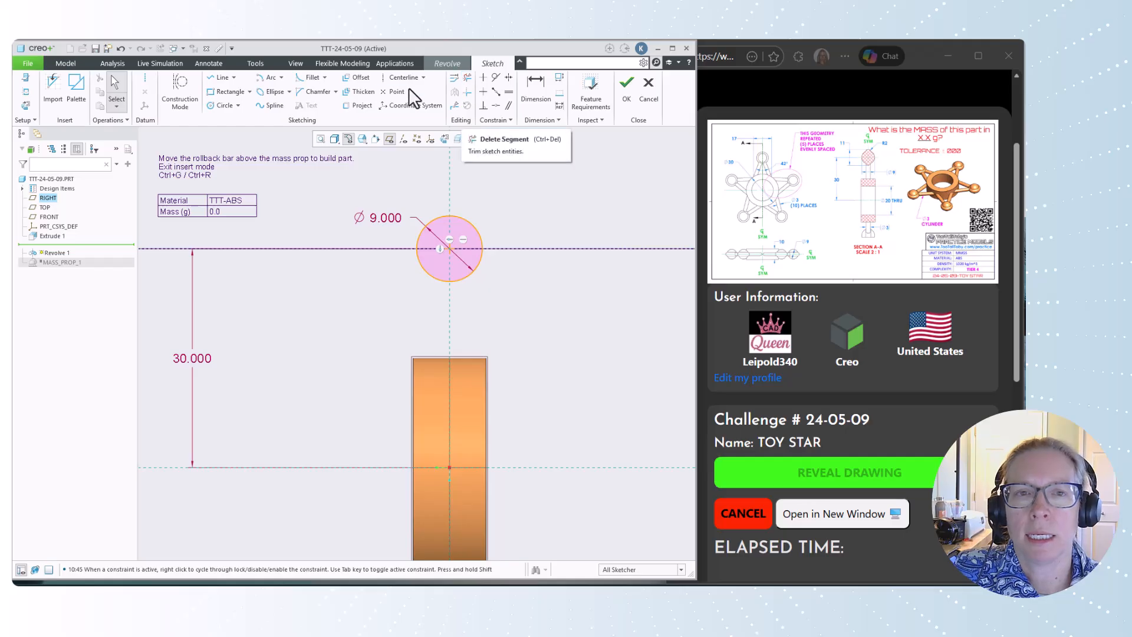
# Step: Draw a horizontal line across the circle's diameter along the centerline and trim away the lower half of the circle
pyautogui.click(219, 78)
pyautogui.click(417, 248)
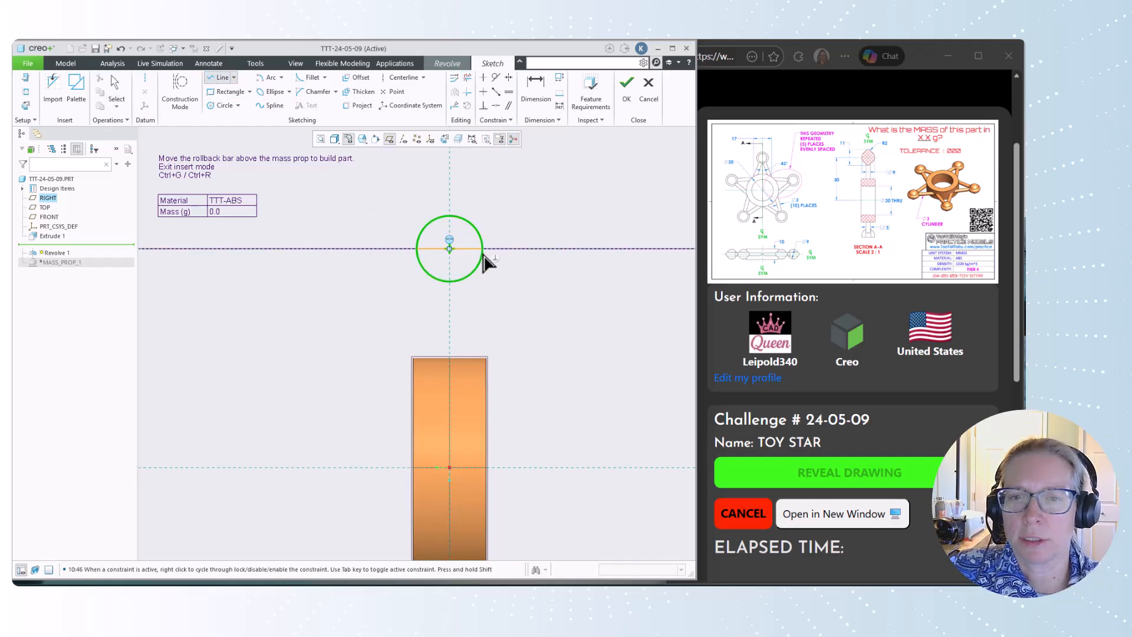
pyautogui.click(483, 248)
pyautogui.middleClick(533, 296)
pyautogui.middleClick(526, 292)
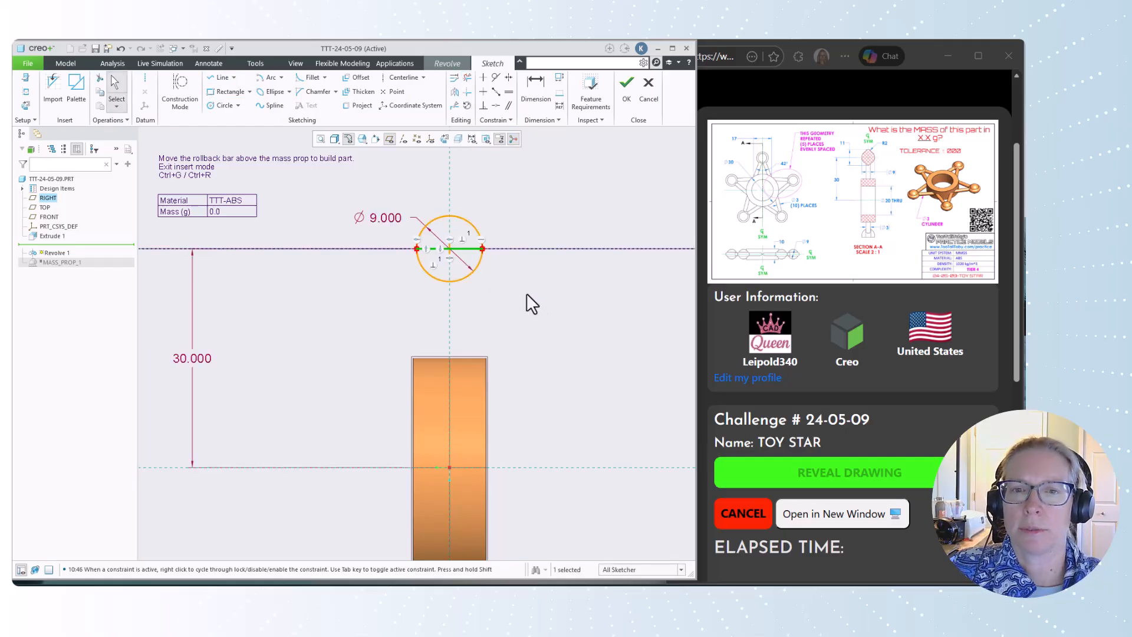
pyautogui.click(467, 92)
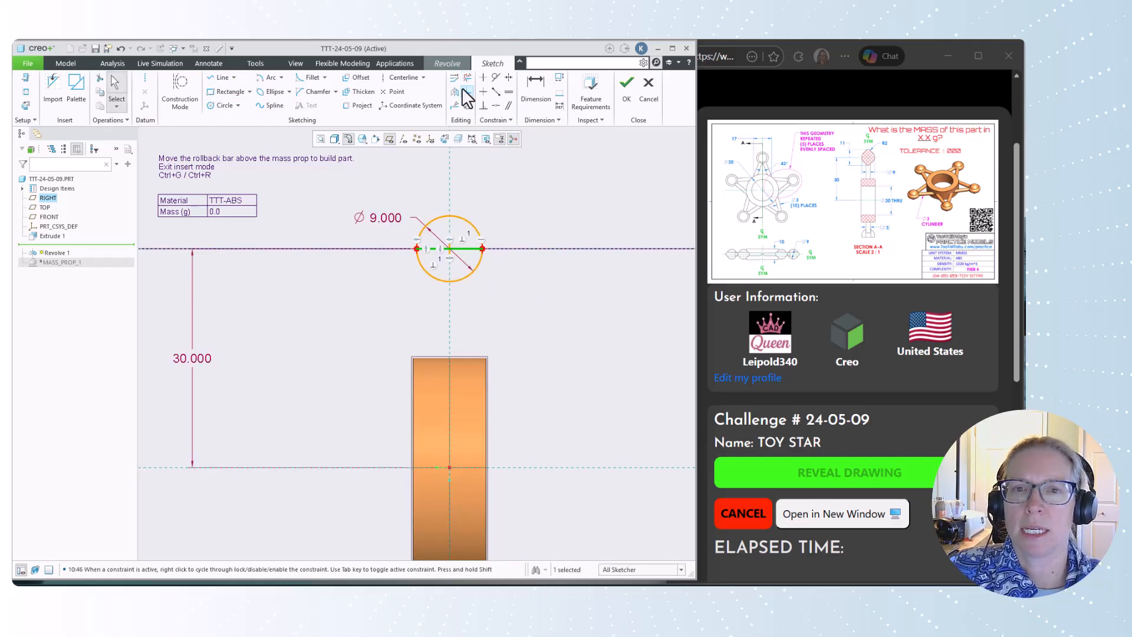
pyautogui.click(464, 279)
# Step: Sketch a small arc of about 2.05 mm radius over the semicircle's crown, centered on the vertical reference with both ends on the semicircle
pyautogui.click(269, 77)
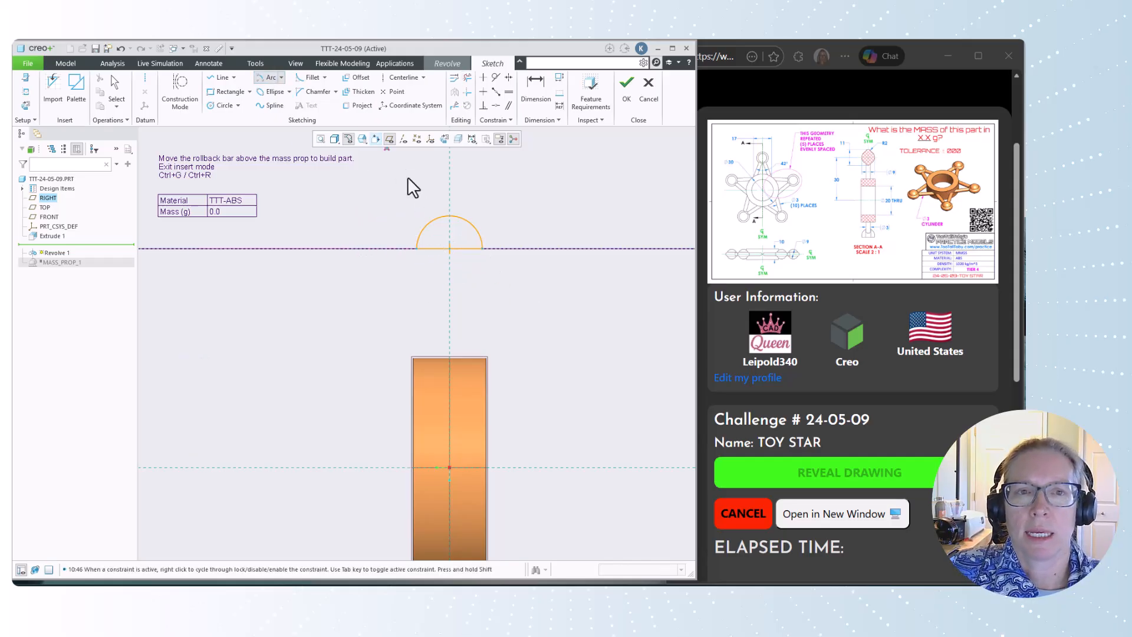
pyautogui.scroll(2, 448, 230)
pyautogui.click(452, 223)
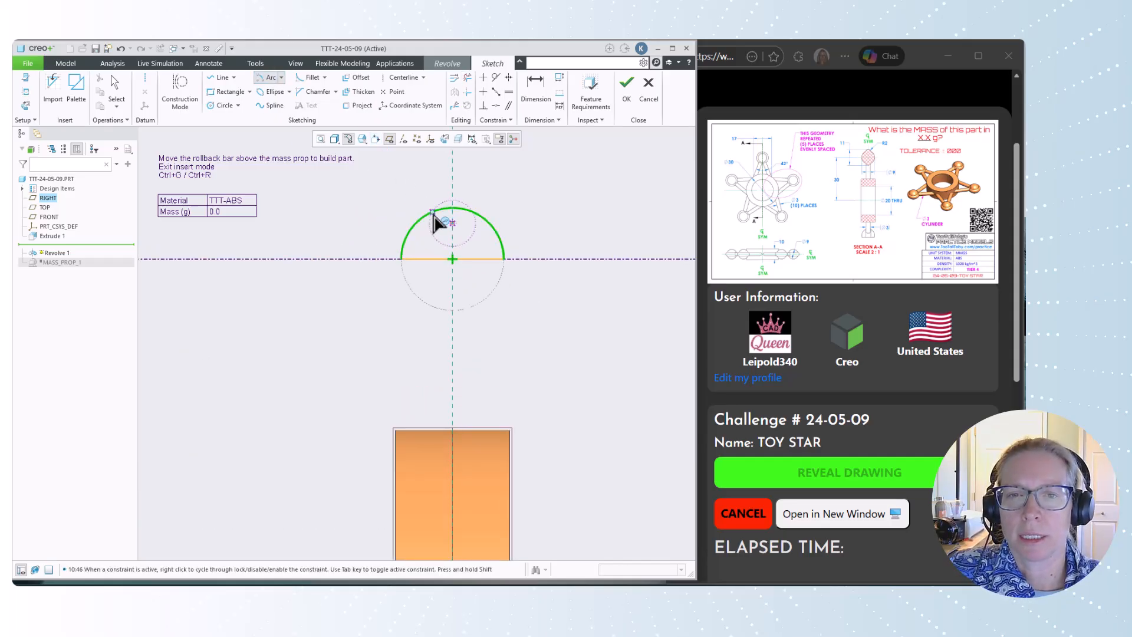
pyautogui.click(433, 212)
pyautogui.click(528, 182)
pyautogui.middleClick(529, 182)
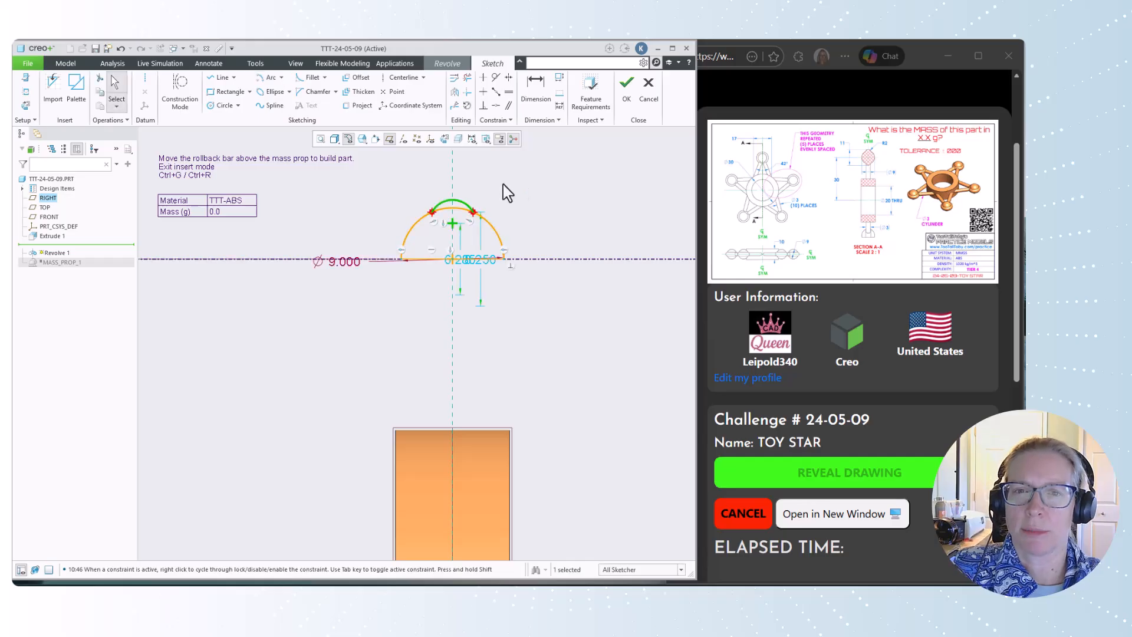
# Step: Dimension the small crown arc's radius and set it to 2 mm
pyautogui.click(465, 209)
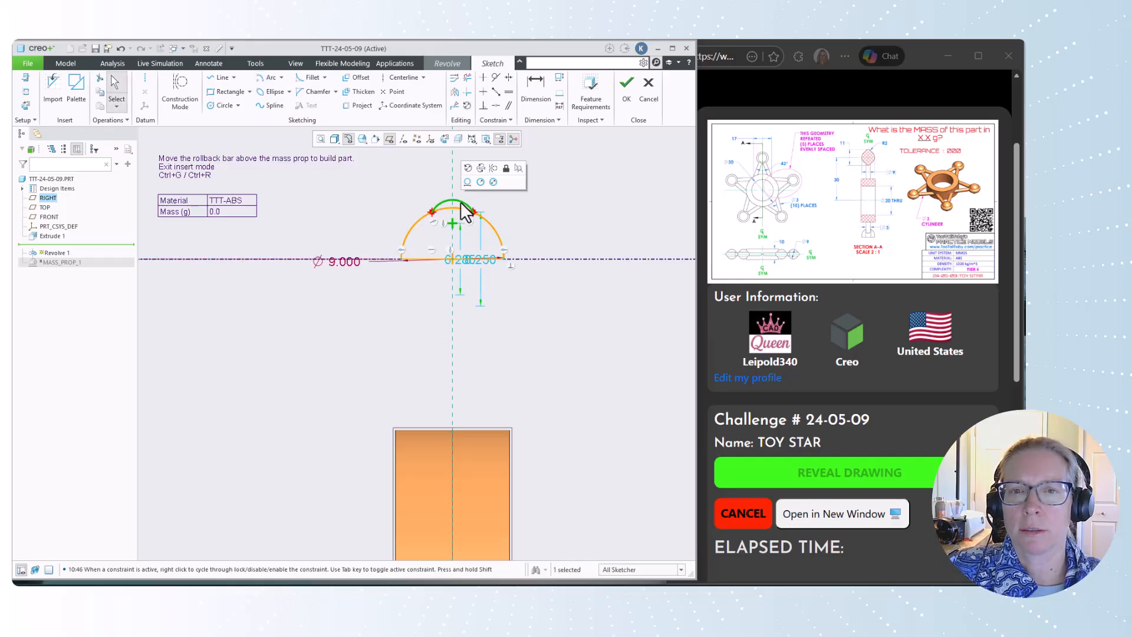
pyautogui.doubleClick(485, 191)
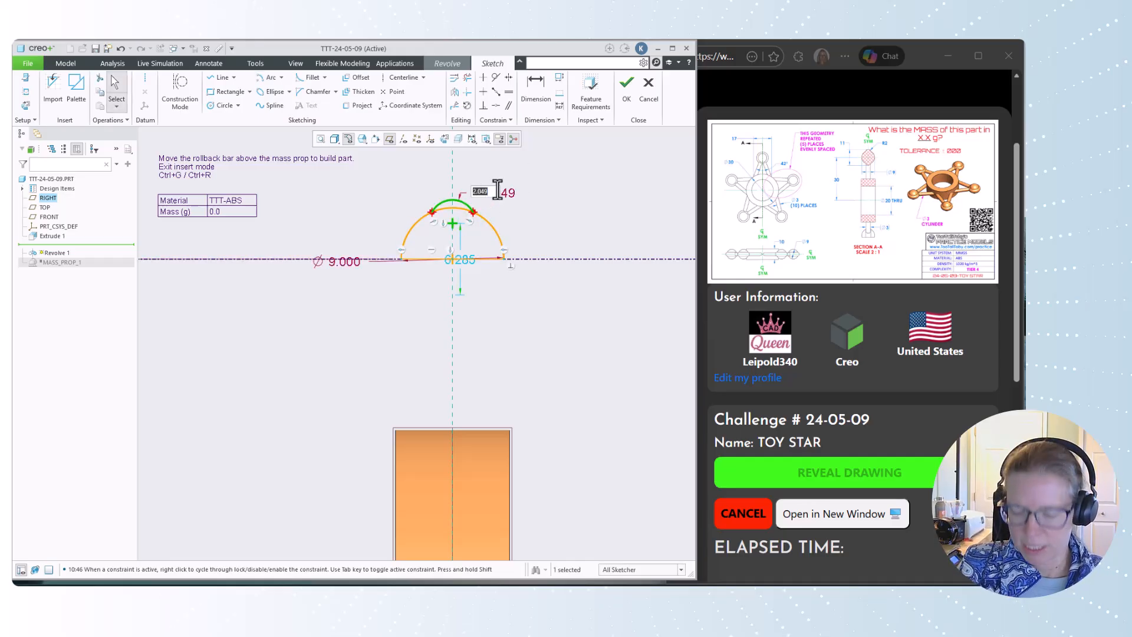
pyautogui.write('2')
pyautogui.press('Return')
pyautogui.click(516, 191)
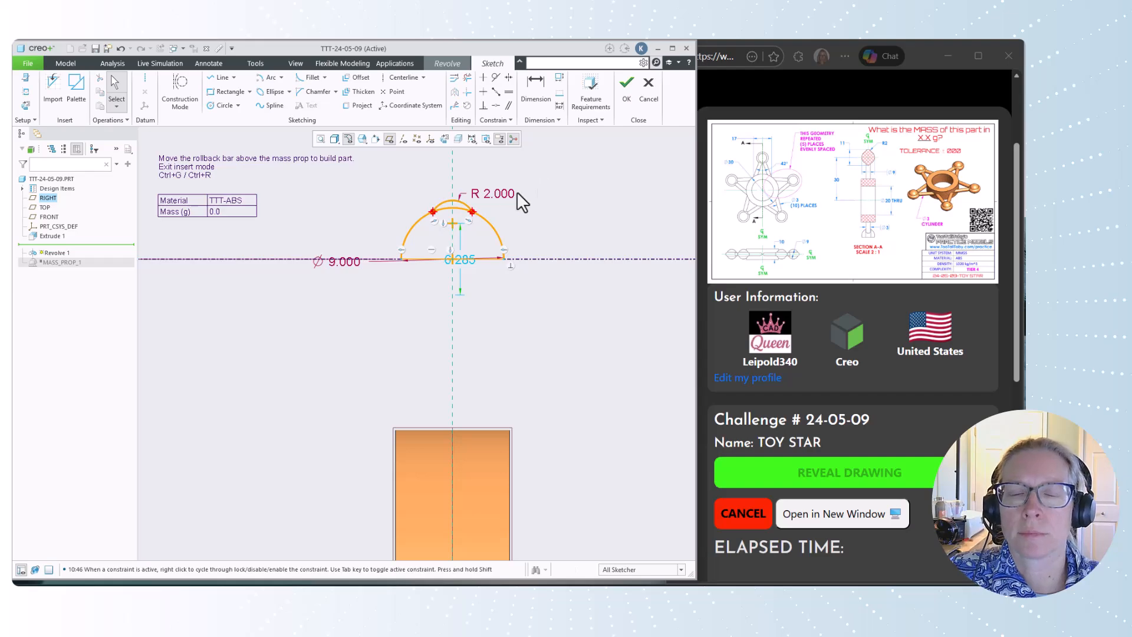
# Step: Trim away the semicircle segment beneath the small arc and move the arc center's height dimension clear of the profile
pyautogui.scroll(-1, 474, 200)
pyautogui.click(467, 78)
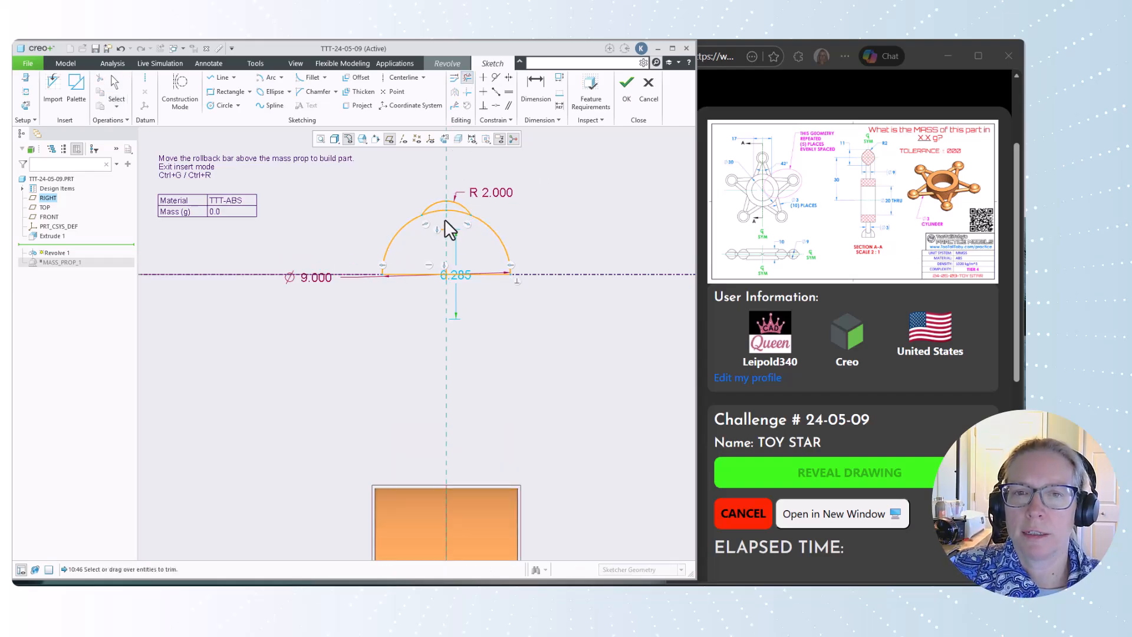
pyautogui.click(438, 213)
pyautogui.middleClick(549, 197)
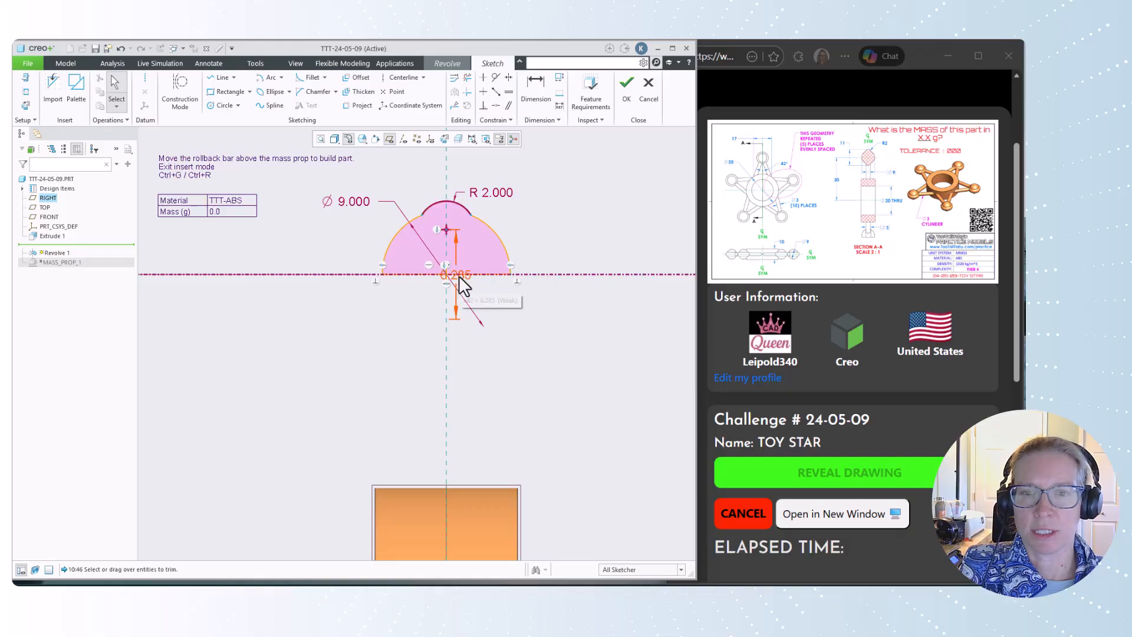
pyautogui.moveTo(460, 276); pyautogui.dragTo(561, 268)
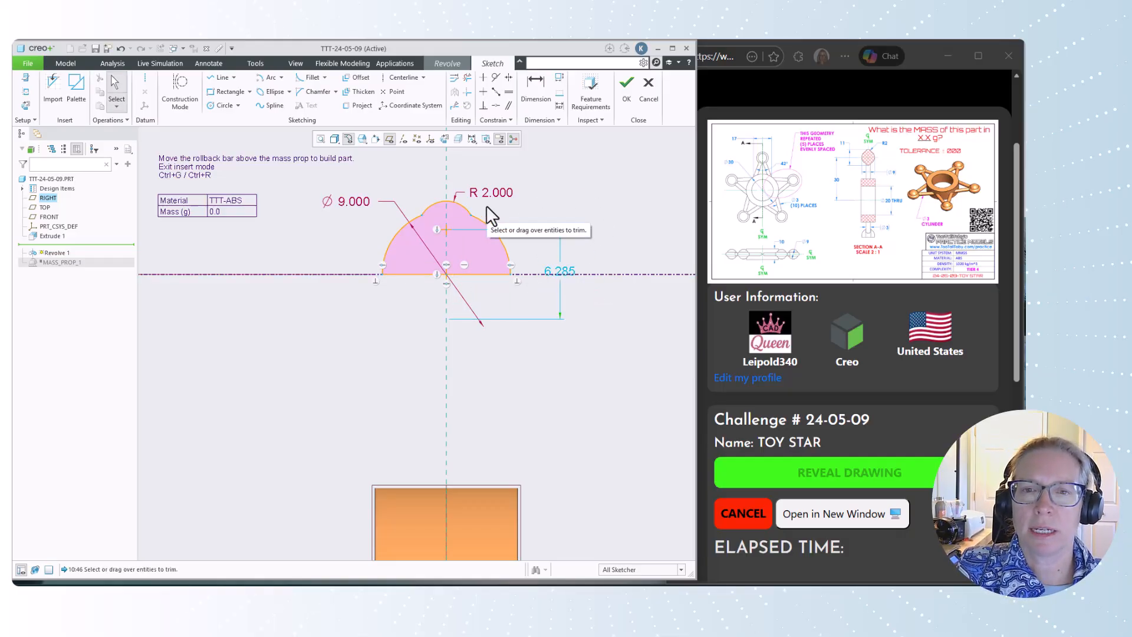
# Step: Try to mirror the upper half-profile about the horizontal centerline, and undo it
pyautogui.moveTo(493, 210); pyautogui.dragTo(416, 224)
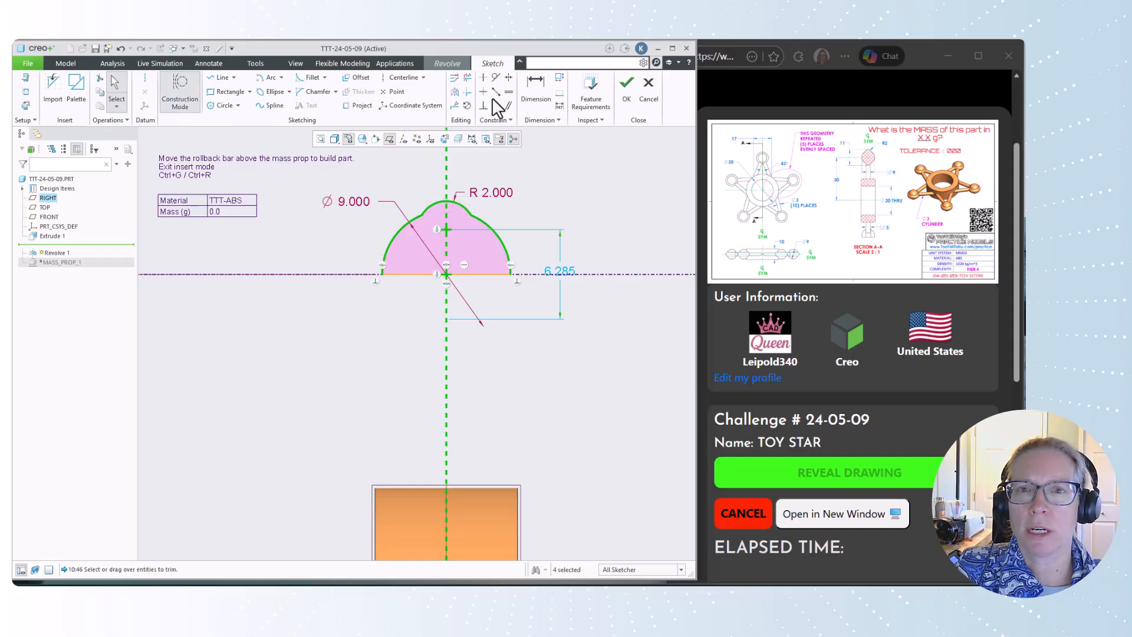
pyautogui.click(455, 93)
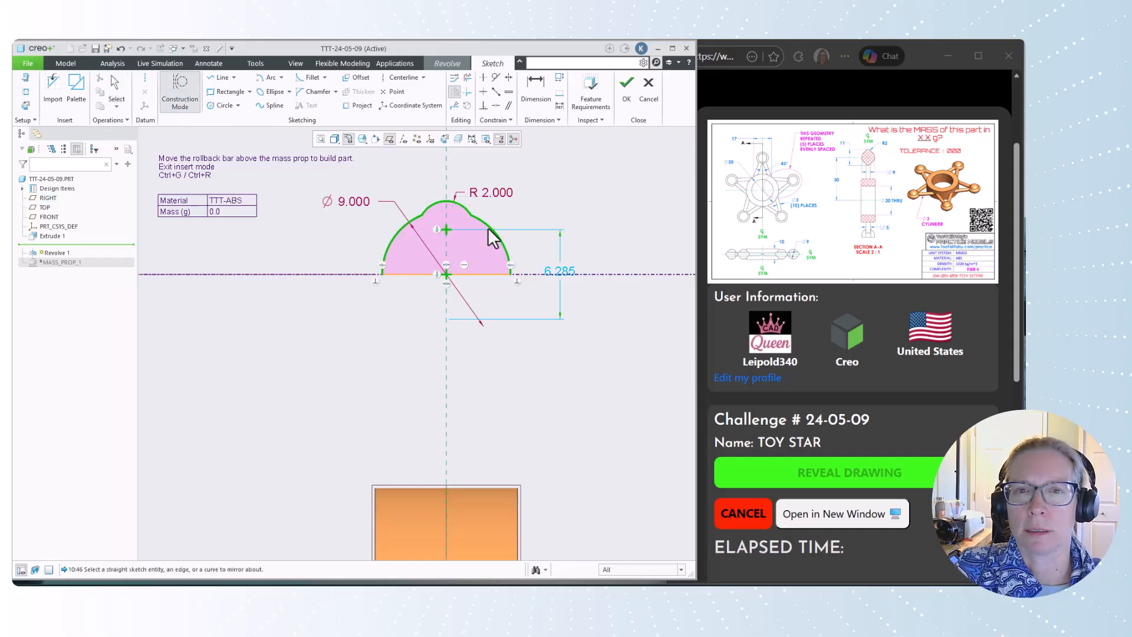
pyautogui.click(532, 273)
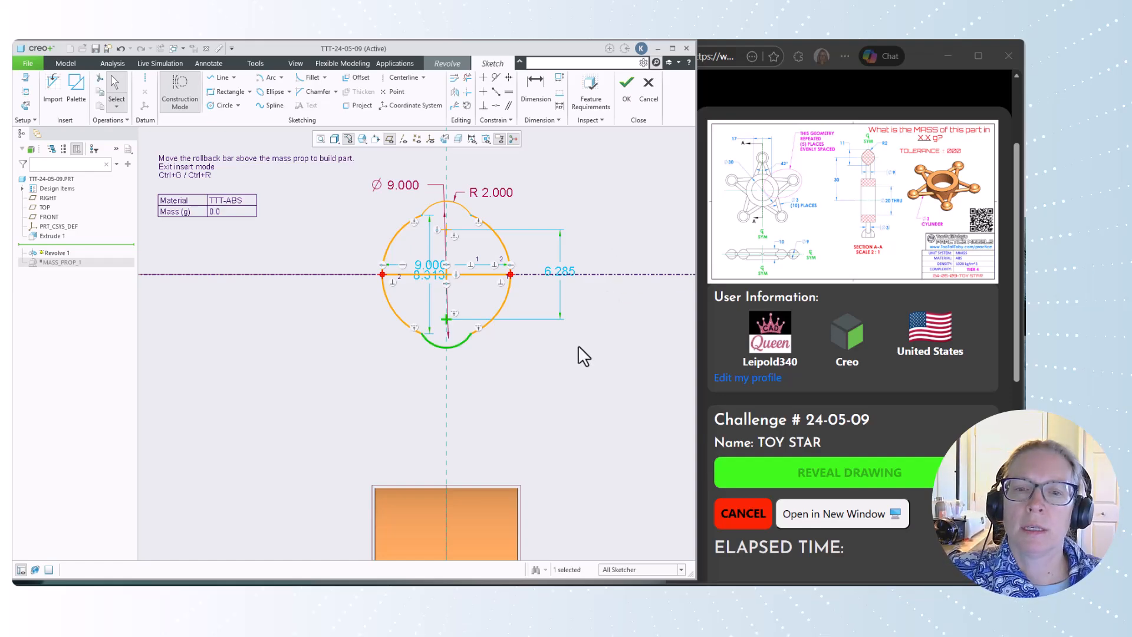
pyautogui.hotkey('ctrl', 'z')
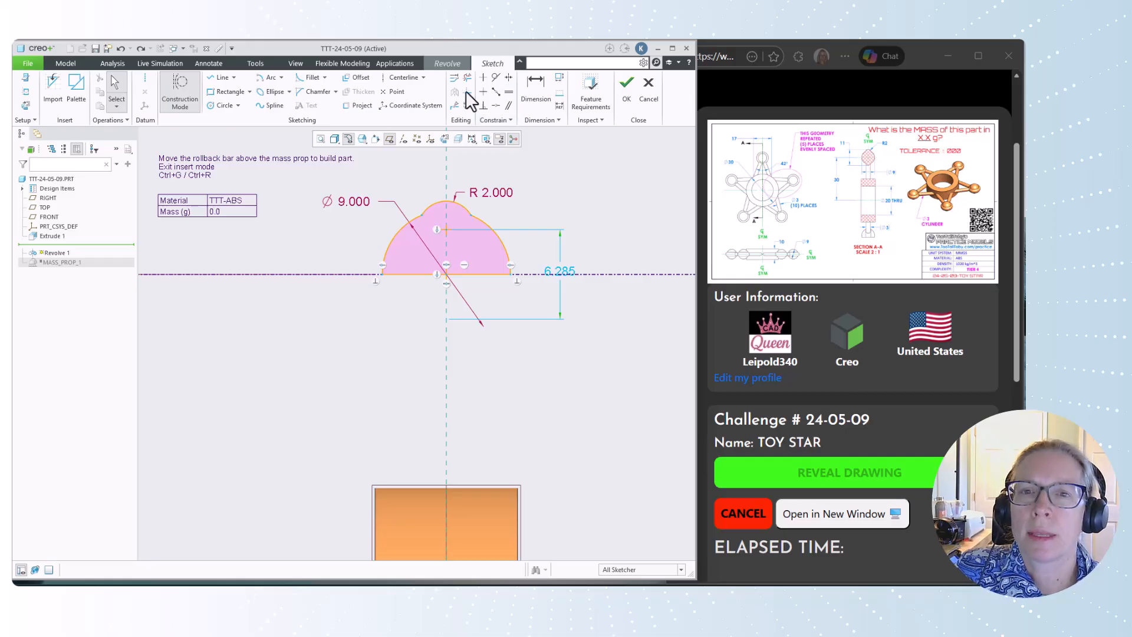
# Step: Dimension the crown arc diametrically about the horizontal centerline at 11 mm, and complete the 360° revolve of the ball profile
pyautogui.click(527, 89)
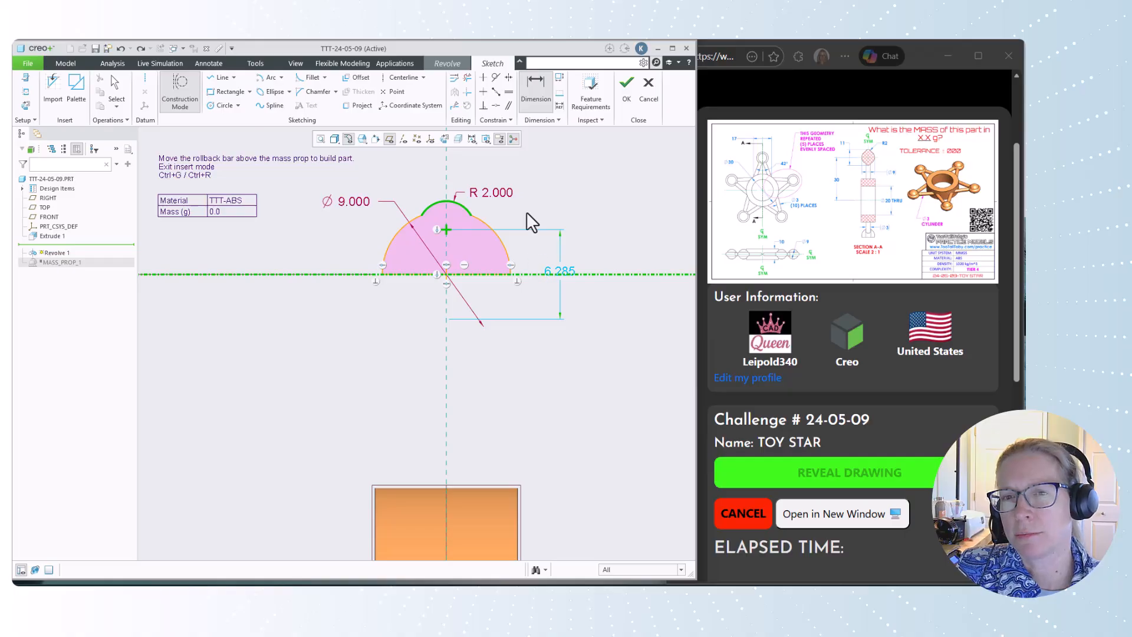
pyautogui.click(446, 204)
pyautogui.middleClick(581, 221)
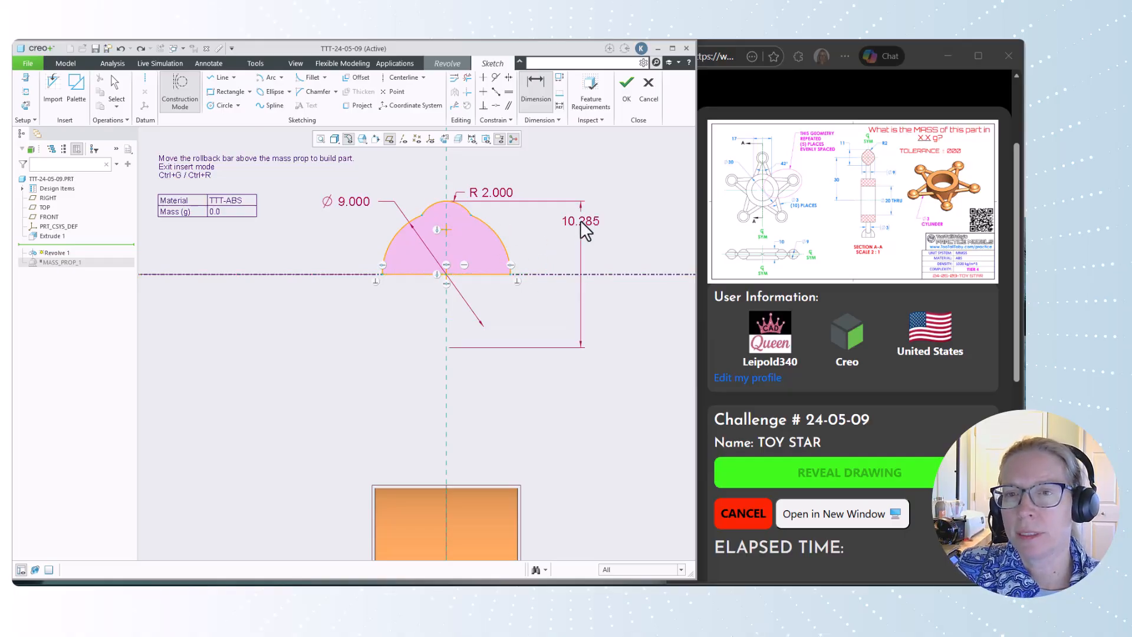
pyautogui.write('11')
pyautogui.press('Return')
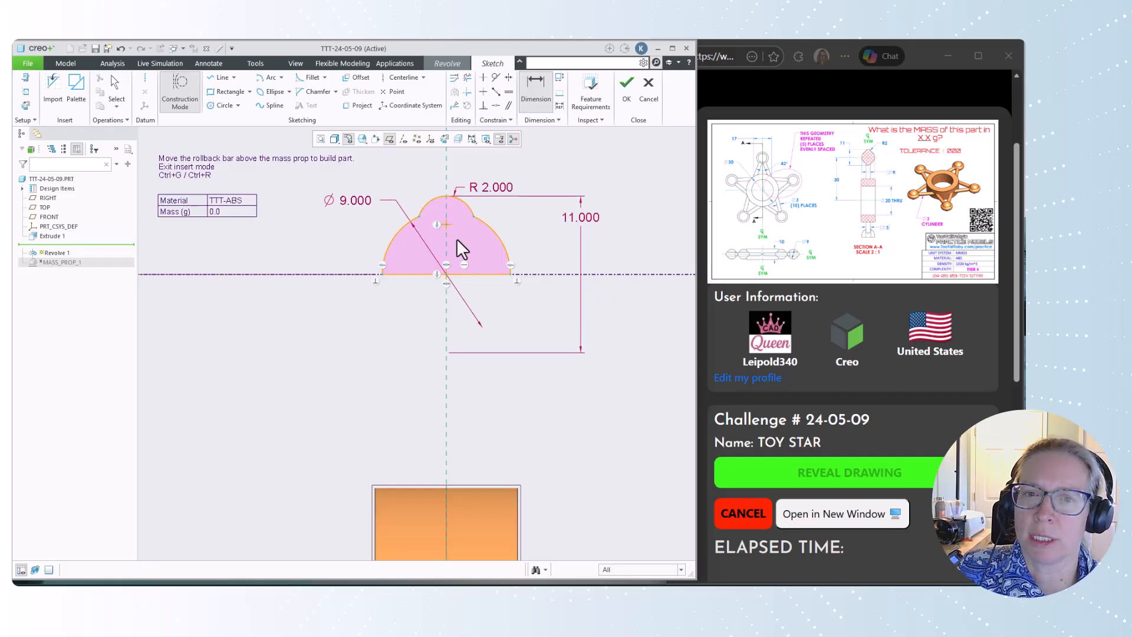
pyautogui.click(626, 91)
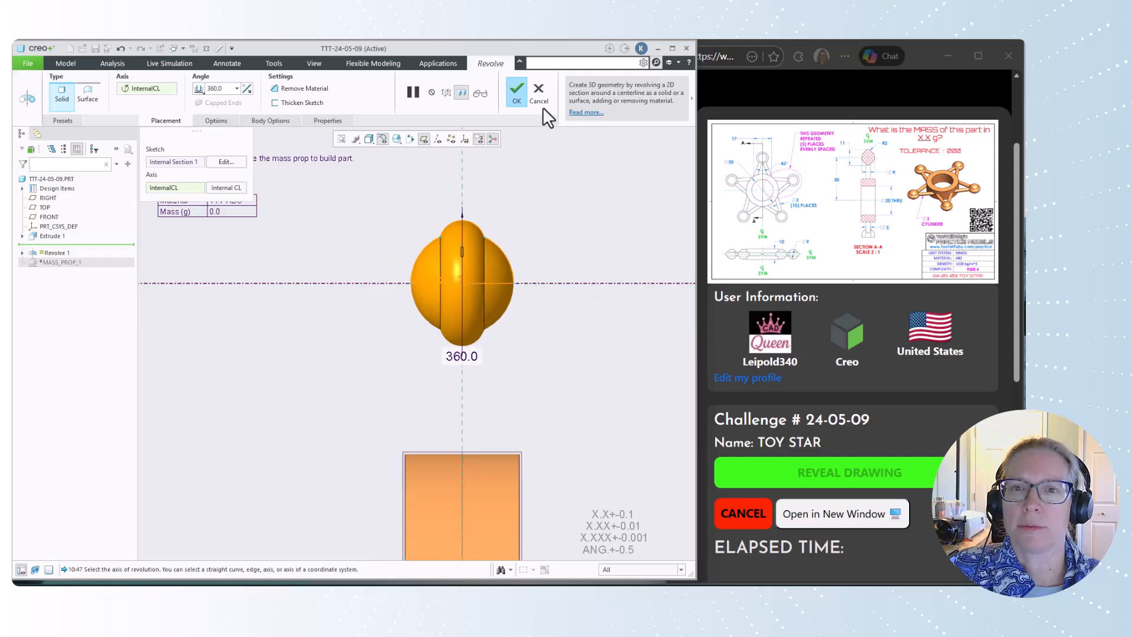
pyautogui.click(512, 97)
# Step: Sketch a slanted line on the datum plane parallel to the ring's faces, from the ball's lower outline to the ring's outer edge
pyautogui.hotkey('ctrl', 'd')
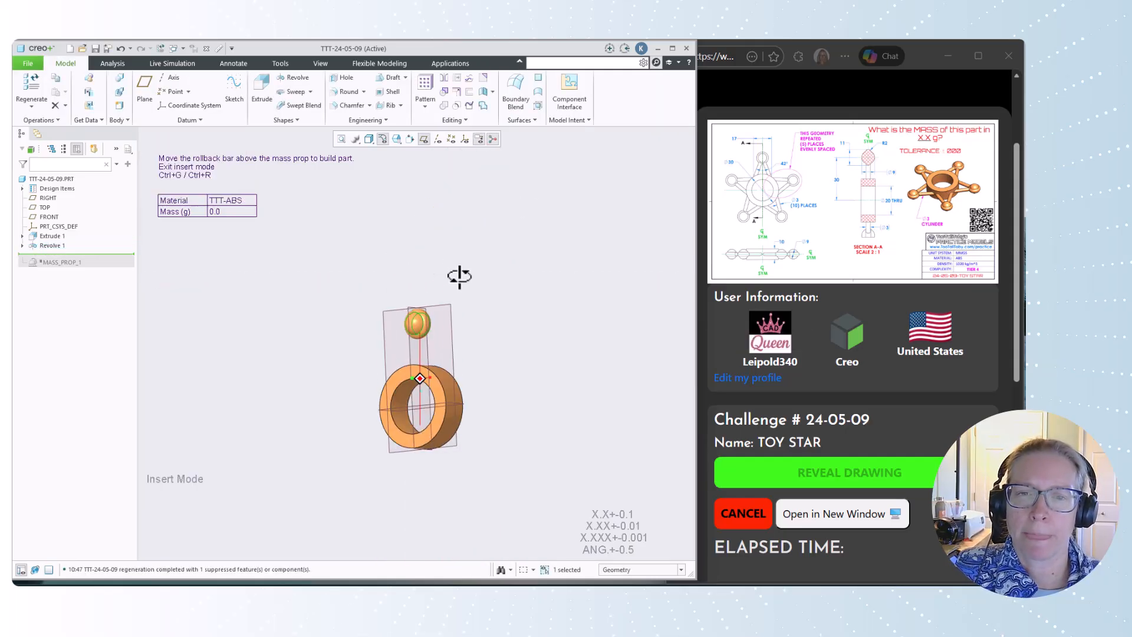
pyautogui.scroll(-2, 451, 285)
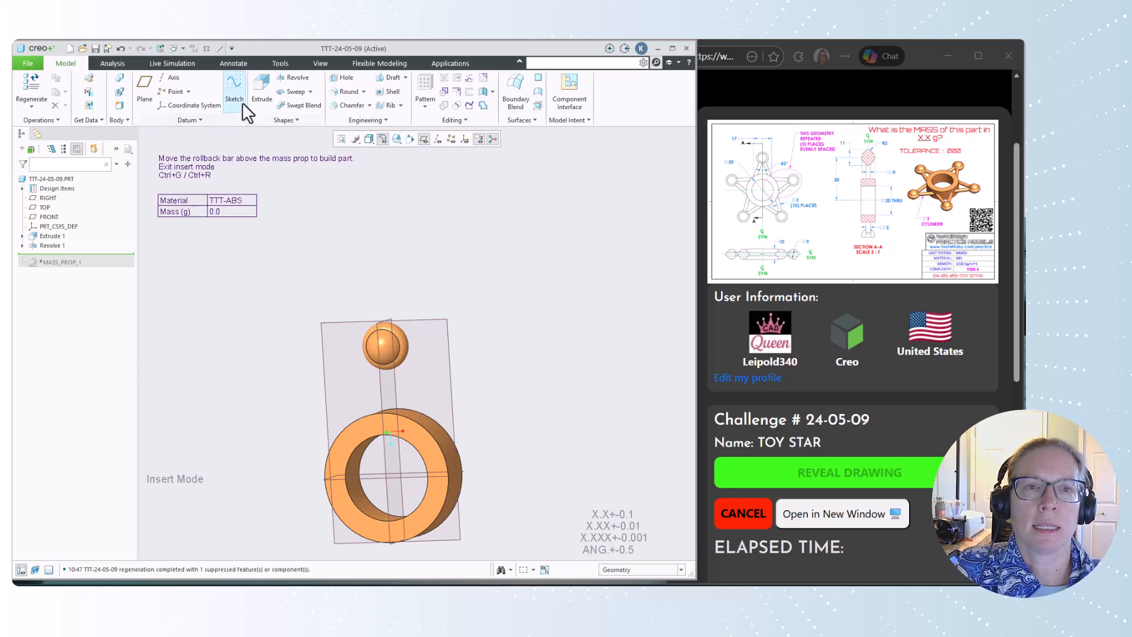
pyautogui.click(234, 89)
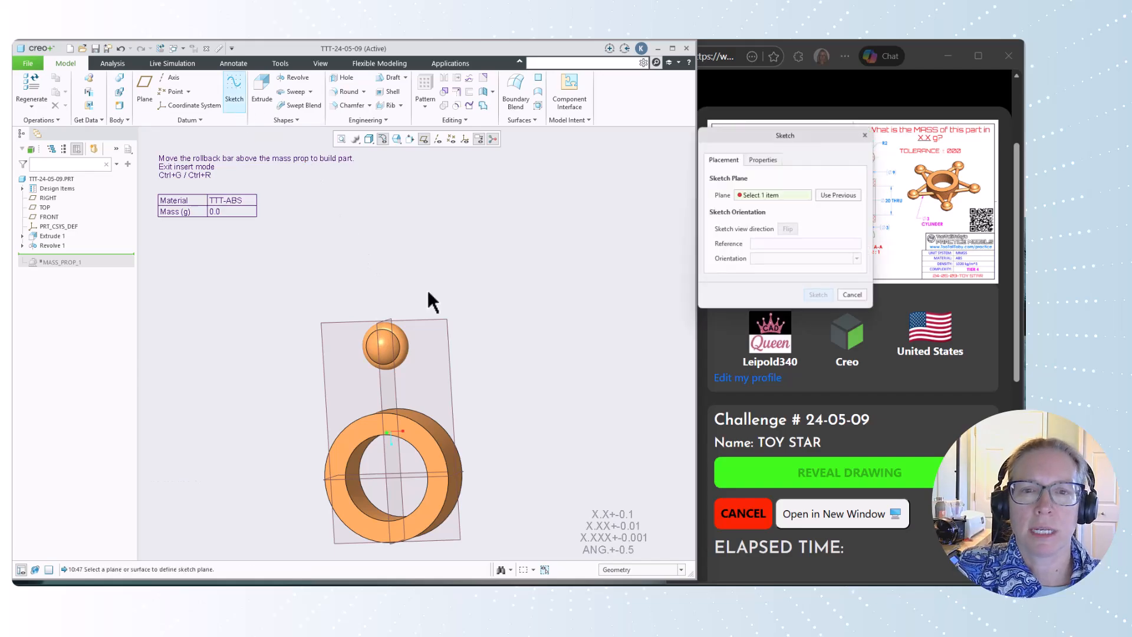
pyautogui.click(446, 321)
pyautogui.click(817, 295)
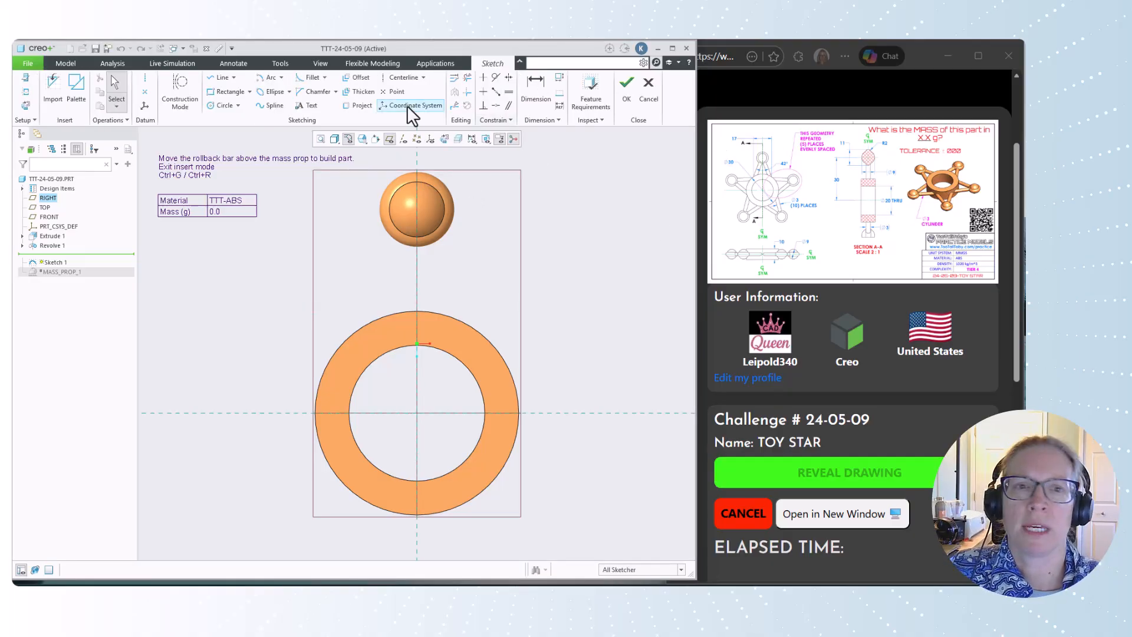
pyautogui.click(221, 78)
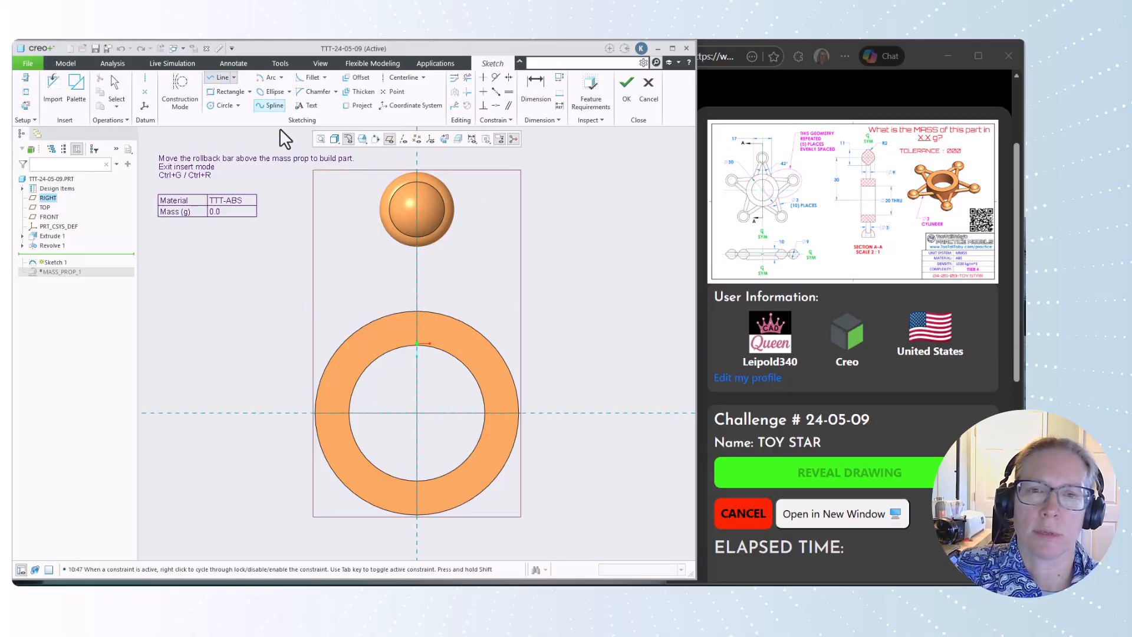
pyautogui.click(440, 240)
pyautogui.click(466, 323)
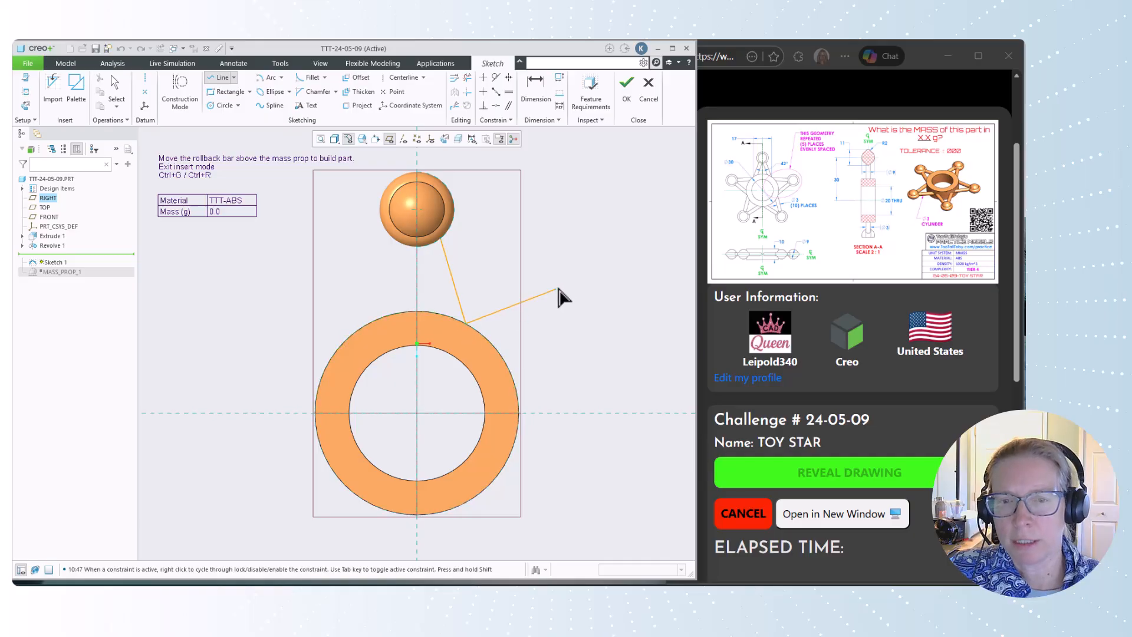
pyautogui.middleClick(559, 283)
pyautogui.middleClick(554, 274)
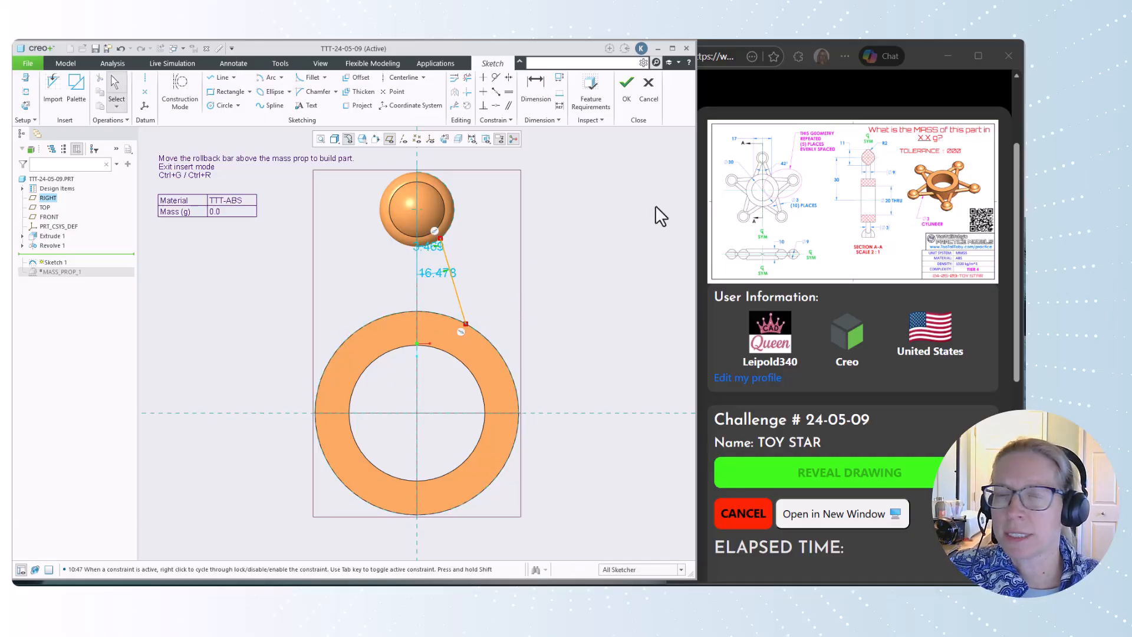
# Step: Set the angle between the slanted line and the vertical reference to 42/2 (21°)
pyautogui.doubleClick(437, 272)
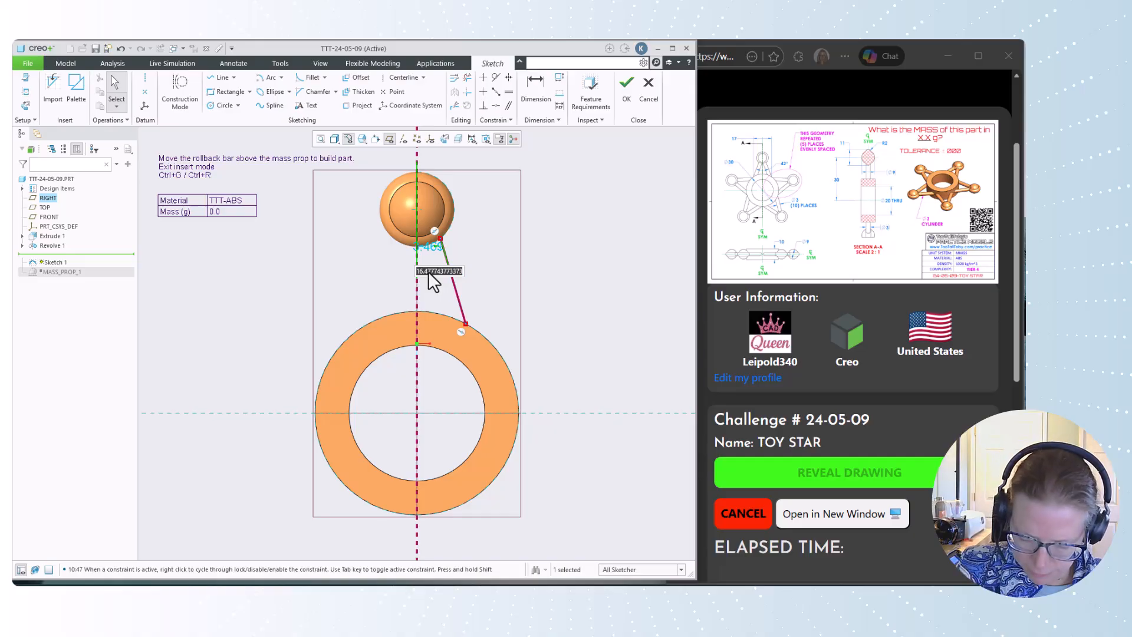
pyautogui.write('42/2')
pyautogui.press('Return')
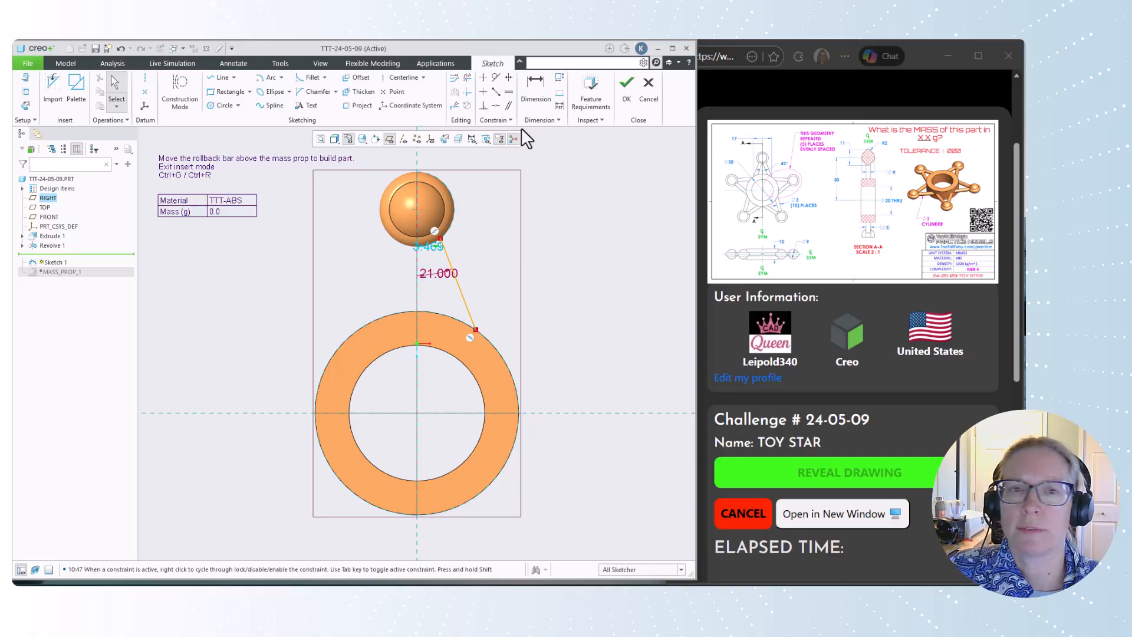
# Step: Dimension the line's lower endpoint from the vertical reference at 17/2 (8.5 mm) and finish the sketch
pyautogui.click(536, 88)
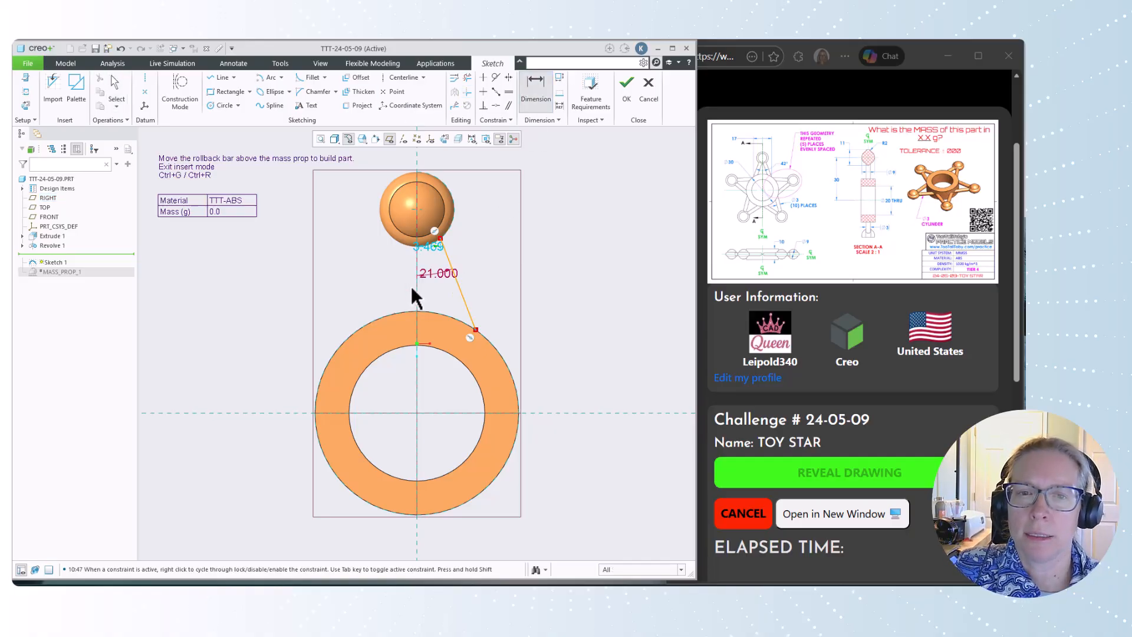
pyautogui.click(476, 328)
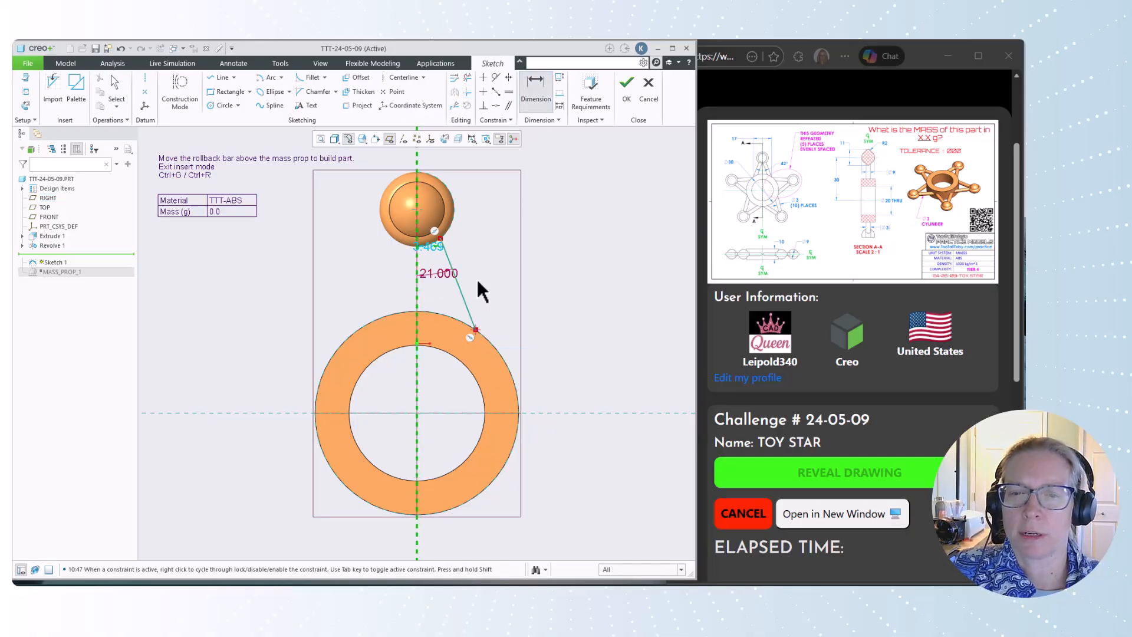
pyautogui.middleClick(442, 290)
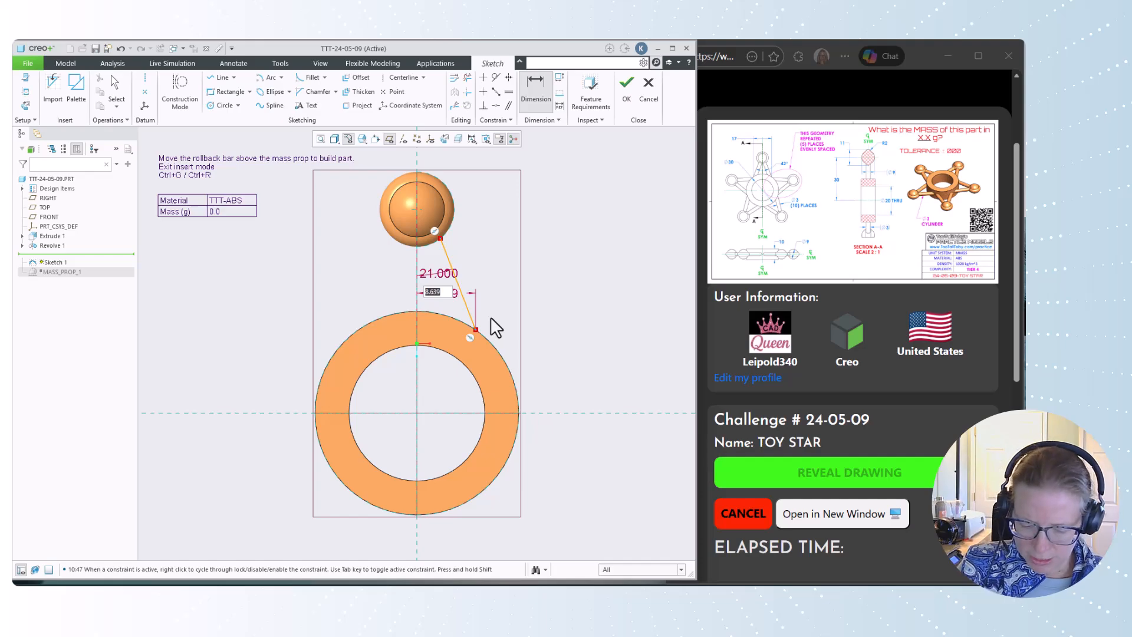
pyautogui.write('17/2')
pyautogui.press('Return')
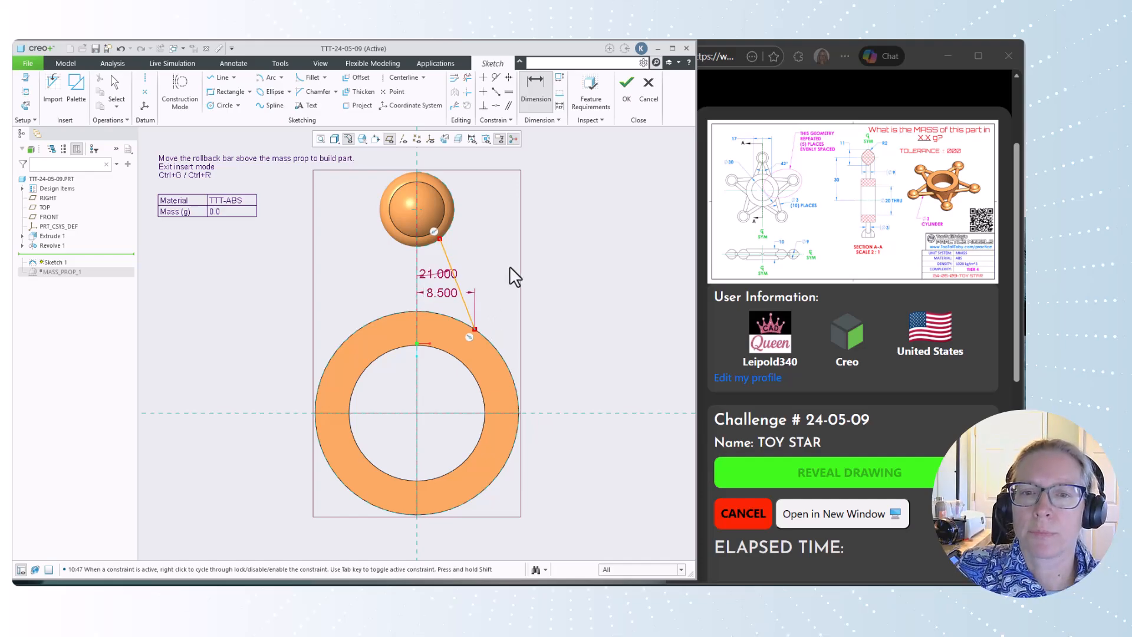
pyautogui.scroll(1, 544, 311)
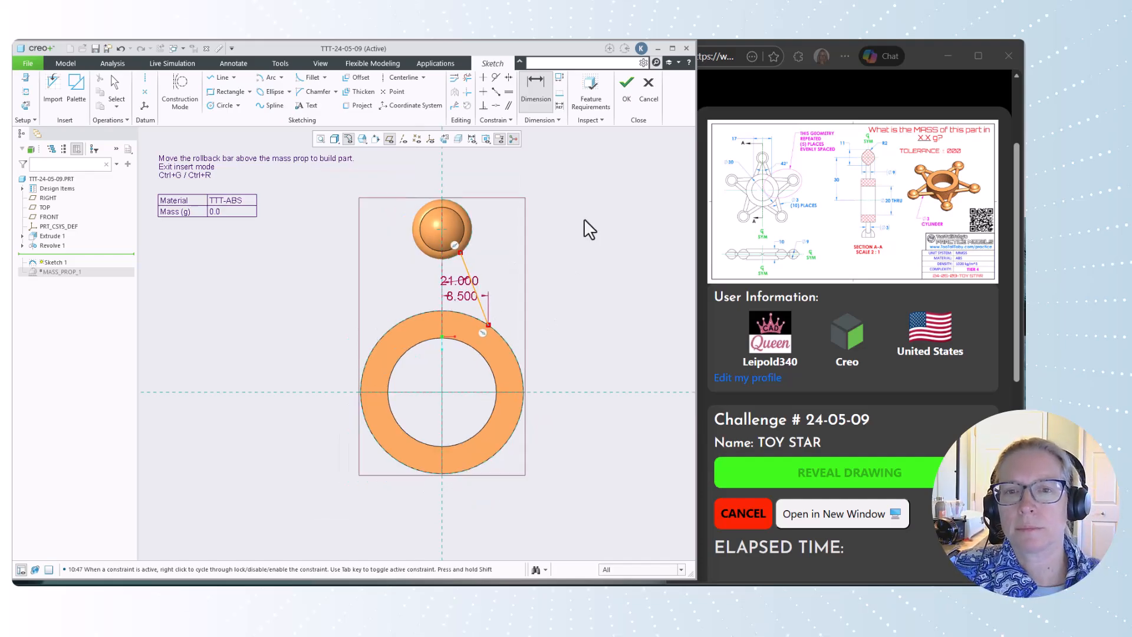
pyautogui.click(626, 103)
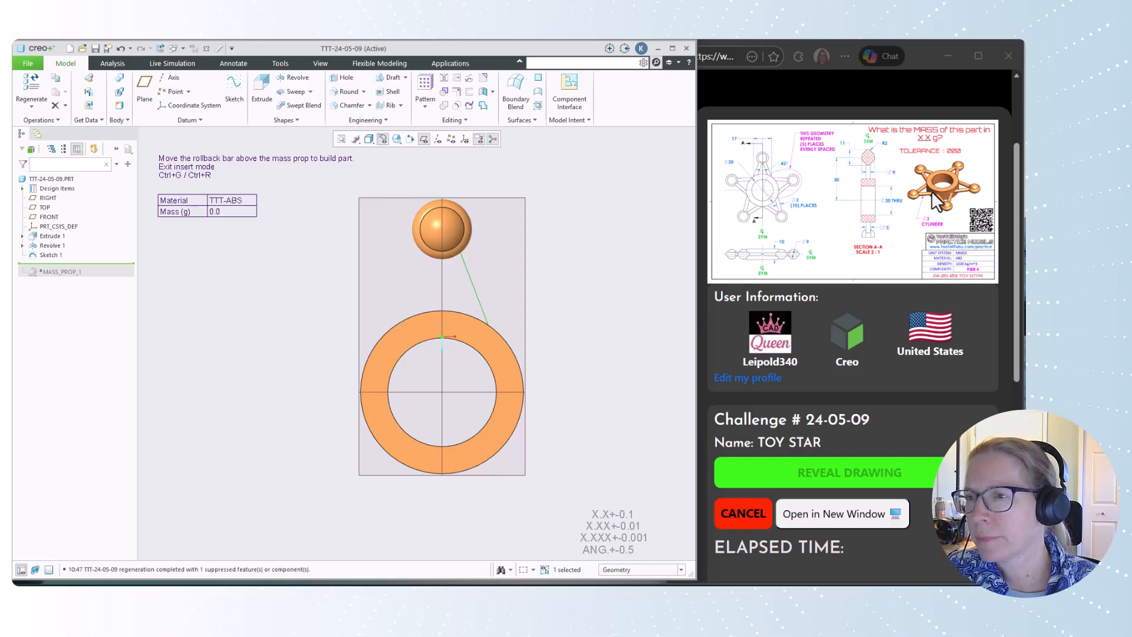
# Step: Start a solid Sweep along the sketched line and flip its trajectory direction so that it begins at the ring
pyautogui.click(281, 227)
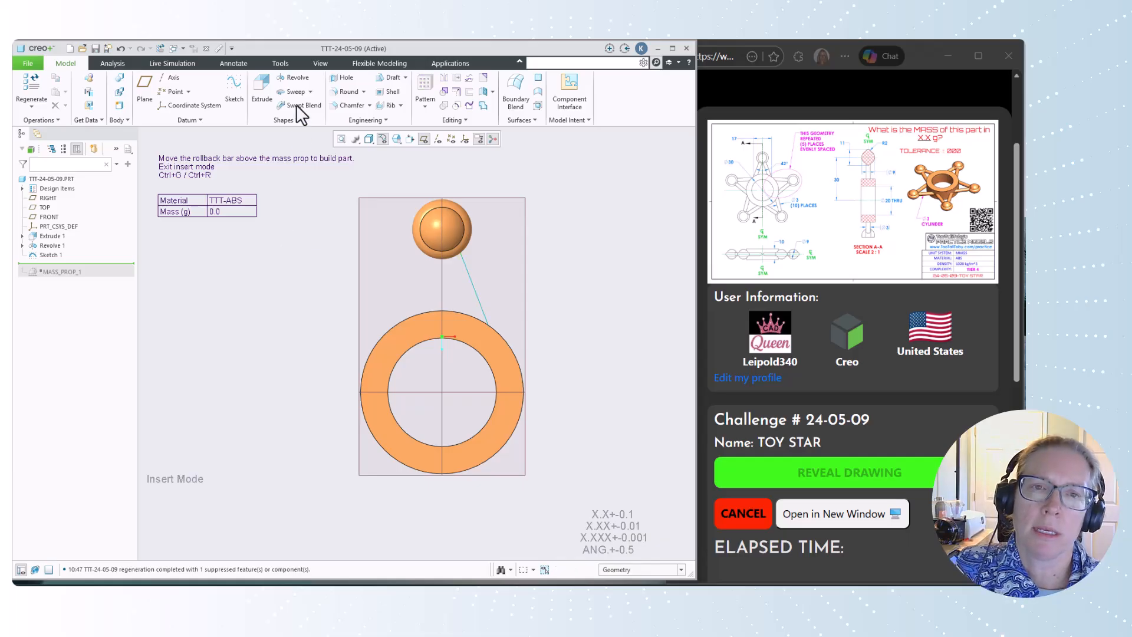
pyautogui.click(297, 92)
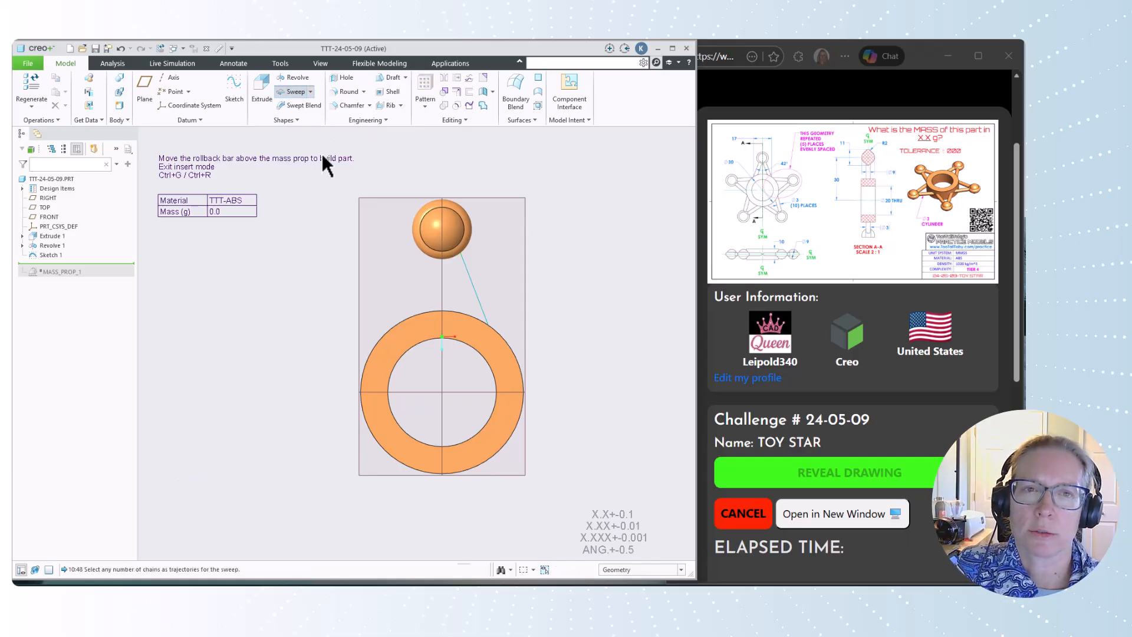
pyautogui.click(469, 279)
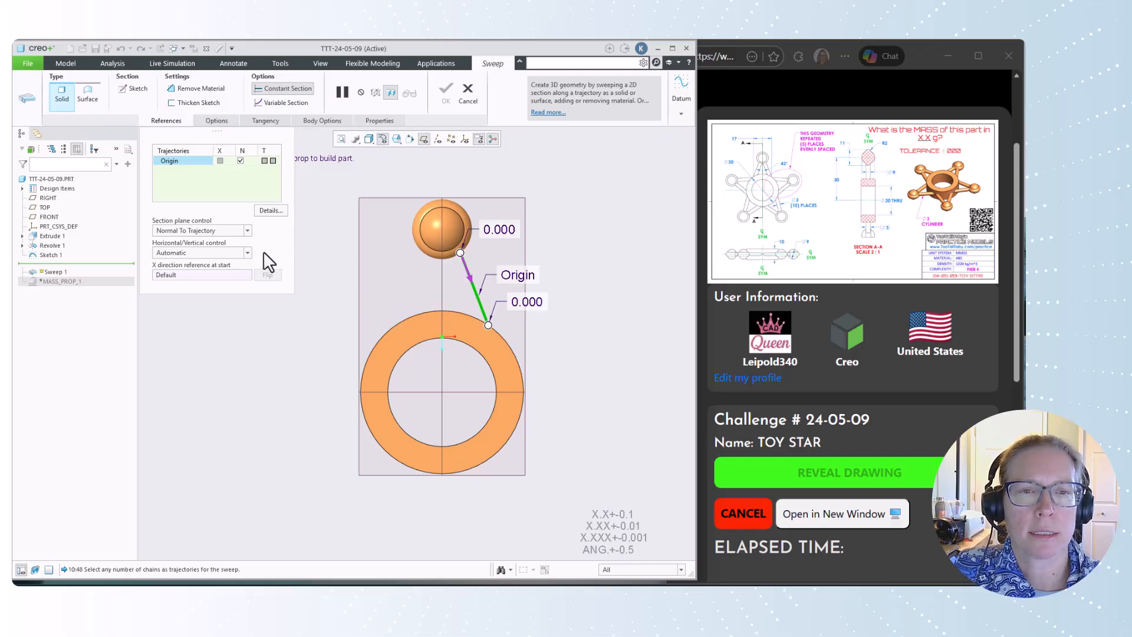
pyautogui.click(270, 210)
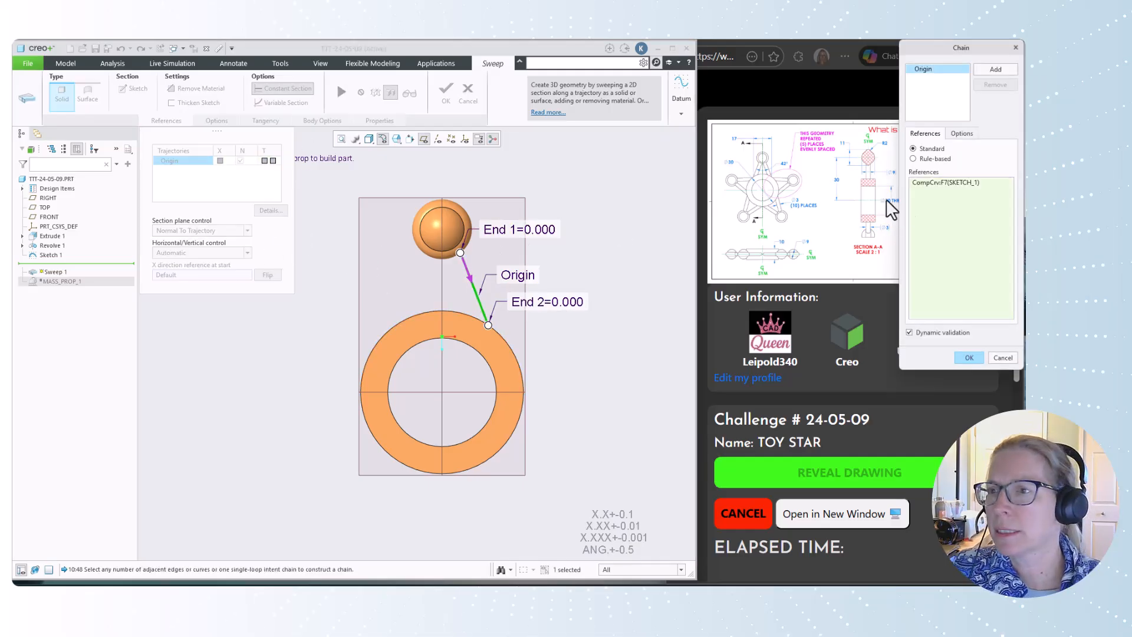
pyautogui.click(961, 135)
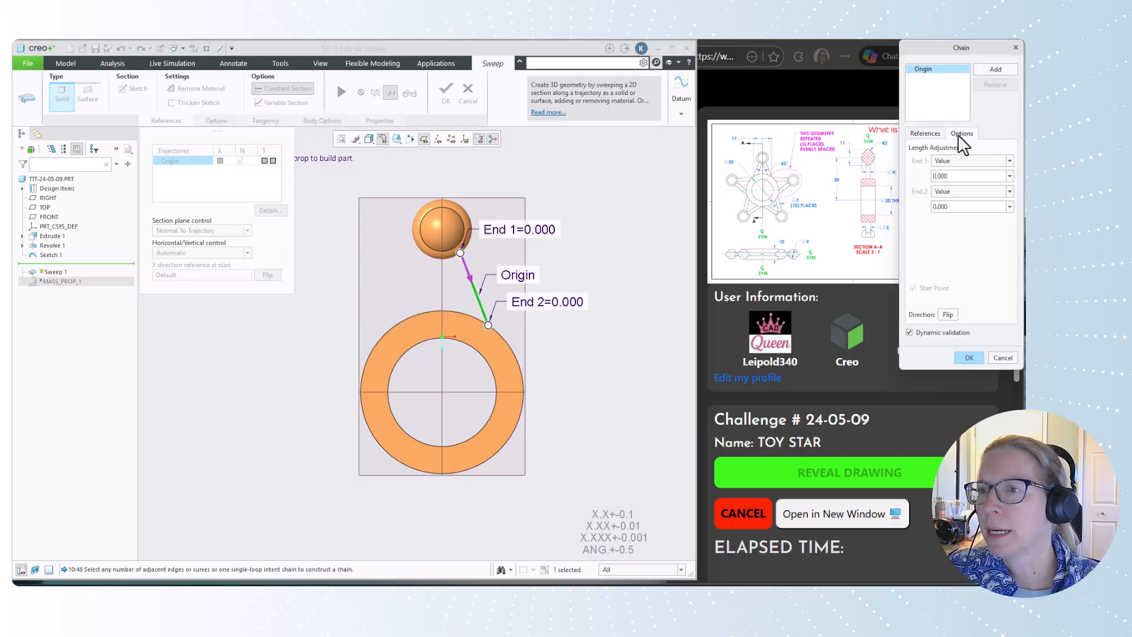
pyautogui.click(951, 315)
pyautogui.click(963, 358)
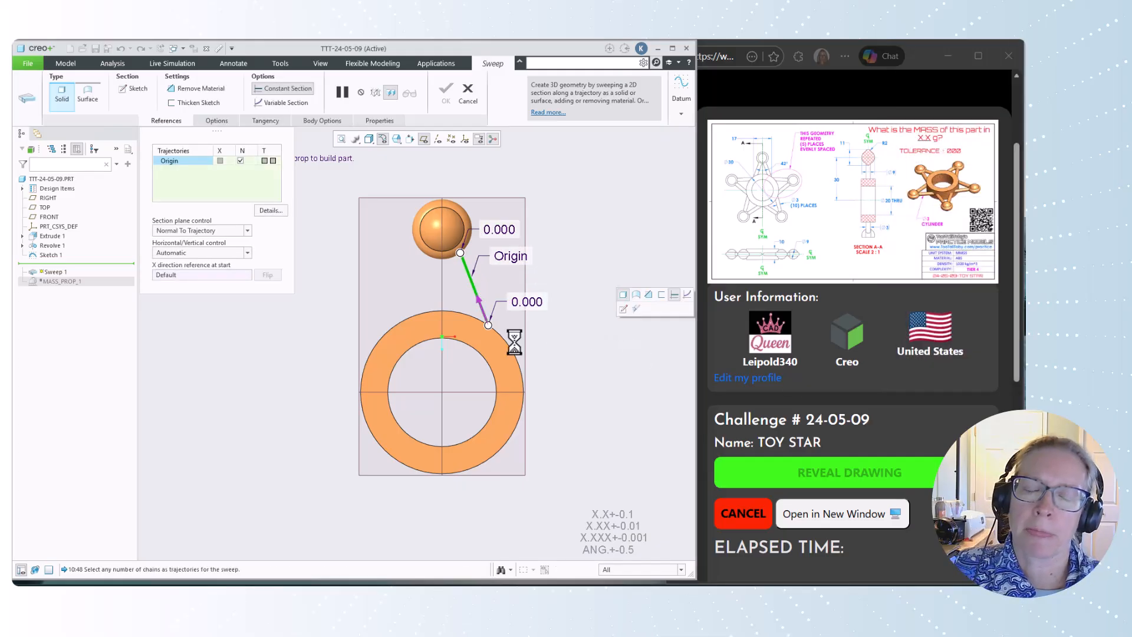
# Step: Sketch a circle about 2.65 mm in diameter as the sweep section, centered on the horizontal reference and passing through the trajectory's start point
pyautogui.click(138, 89)
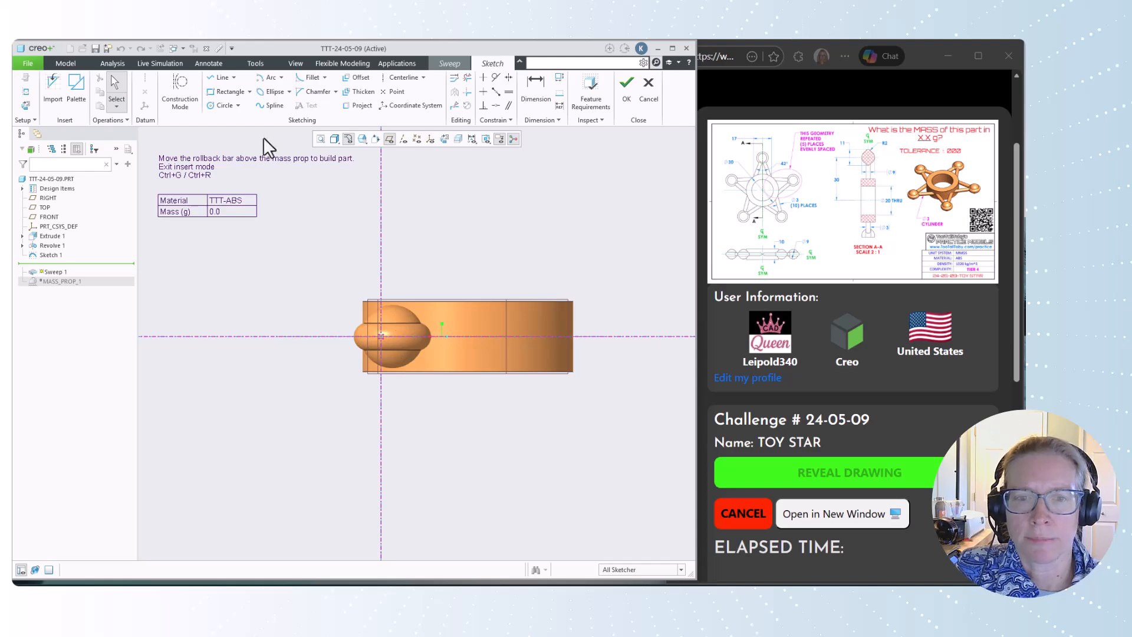
pyautogui.click(223, 105)
pyautogui.scroll(-3, 383, 355)
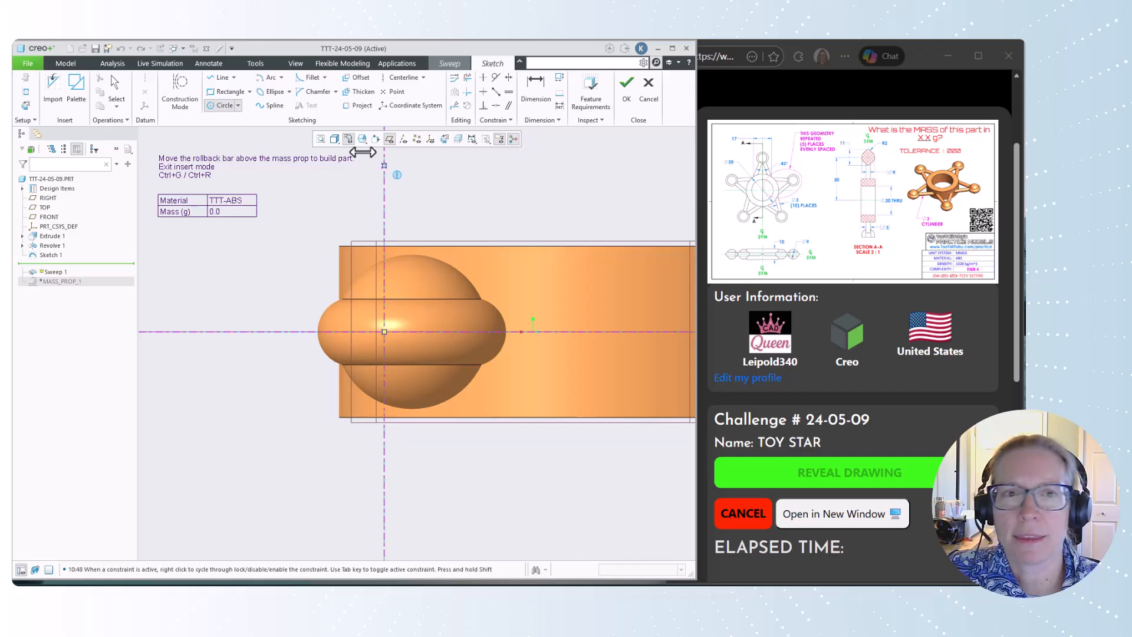
pyautogui.click(407, 334)
pyautogui.click(386, 336)
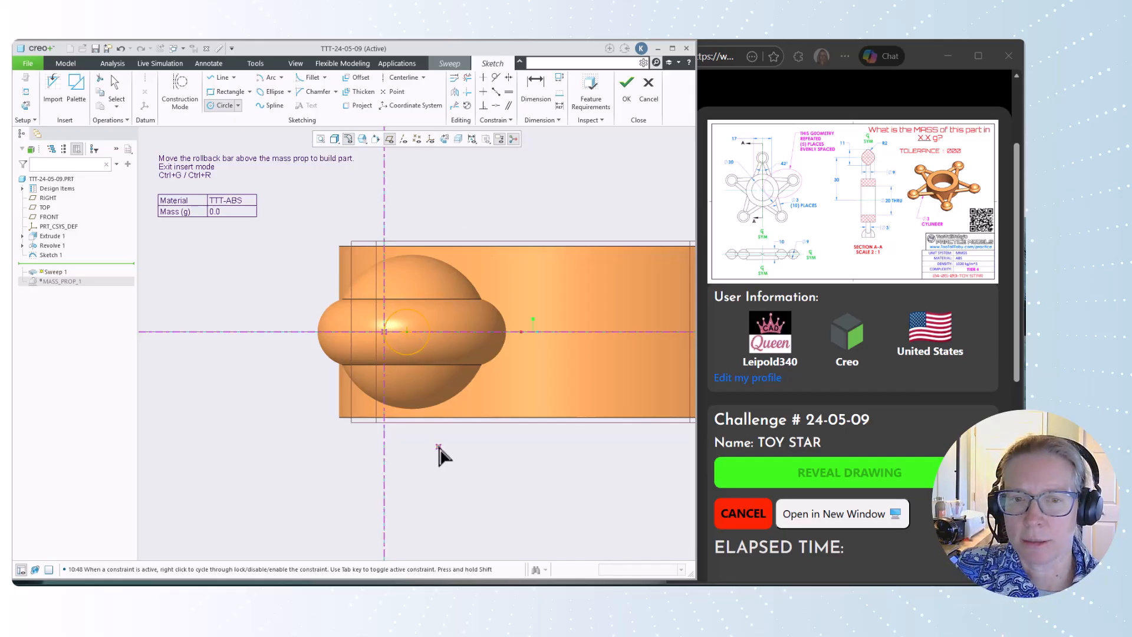
pyautogui.middleClick(394, 389)
# Step: Set the section circle's diameter to 3 mm
pyautogui.doubleClick(353, 305)
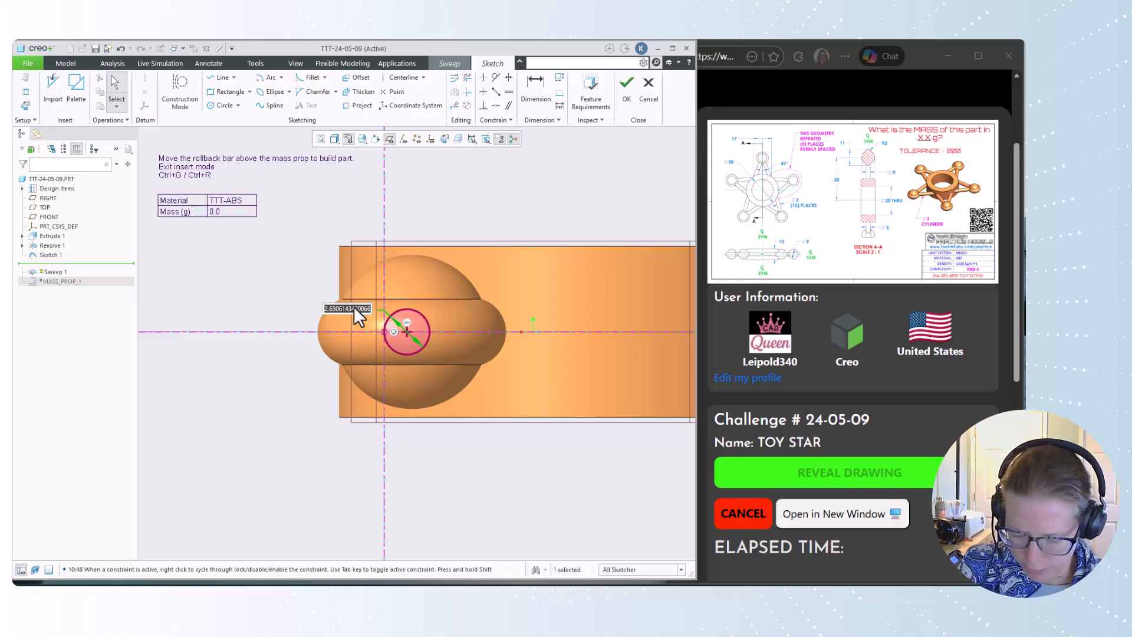
pyautogui.write('3')
pyautogui.press('Return')
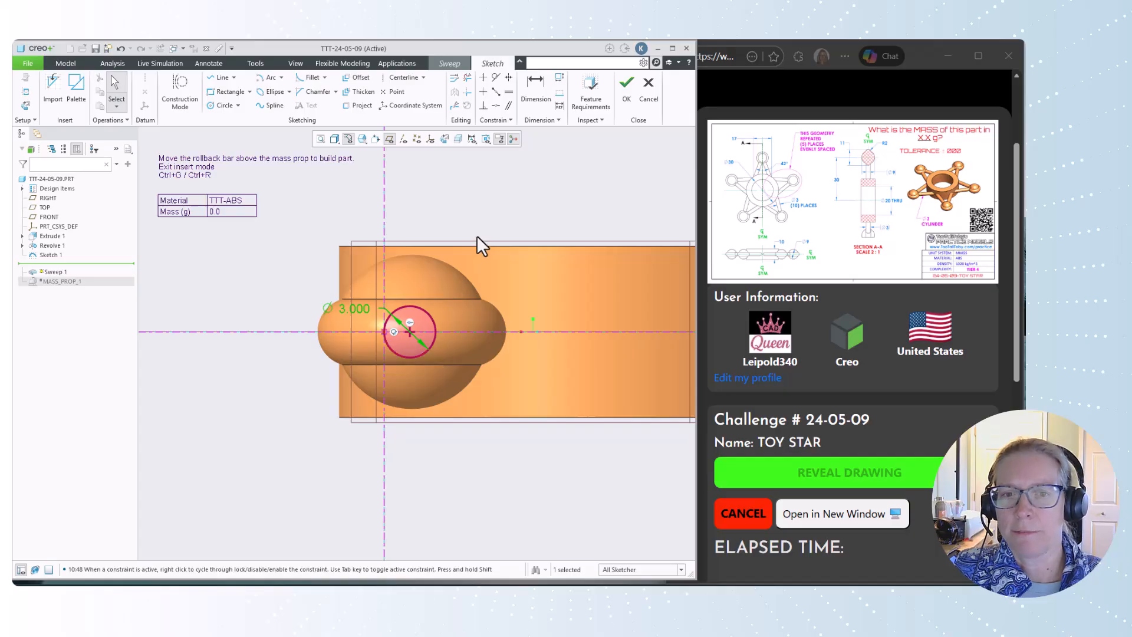
pyautogui.moveTo(476, 236); pyautogui.dragTo(436, 349, button='middle')
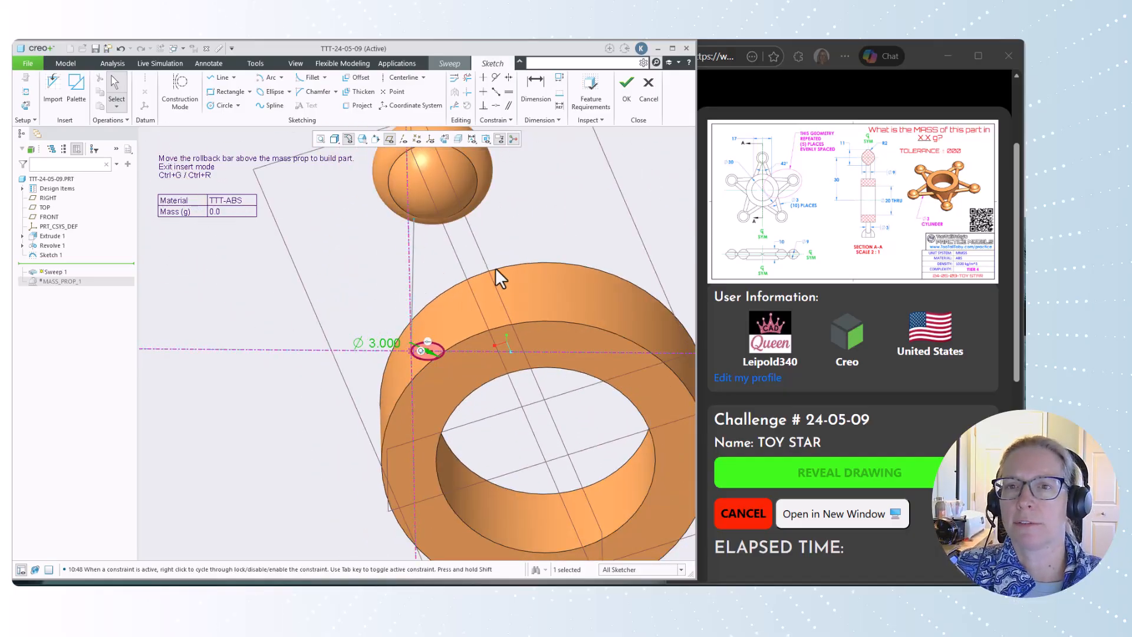
# Step: Finish the circular section and complete the rod sweep with Merge Ends enabled between the ring and the ball
pyautogui.click(624, 95)
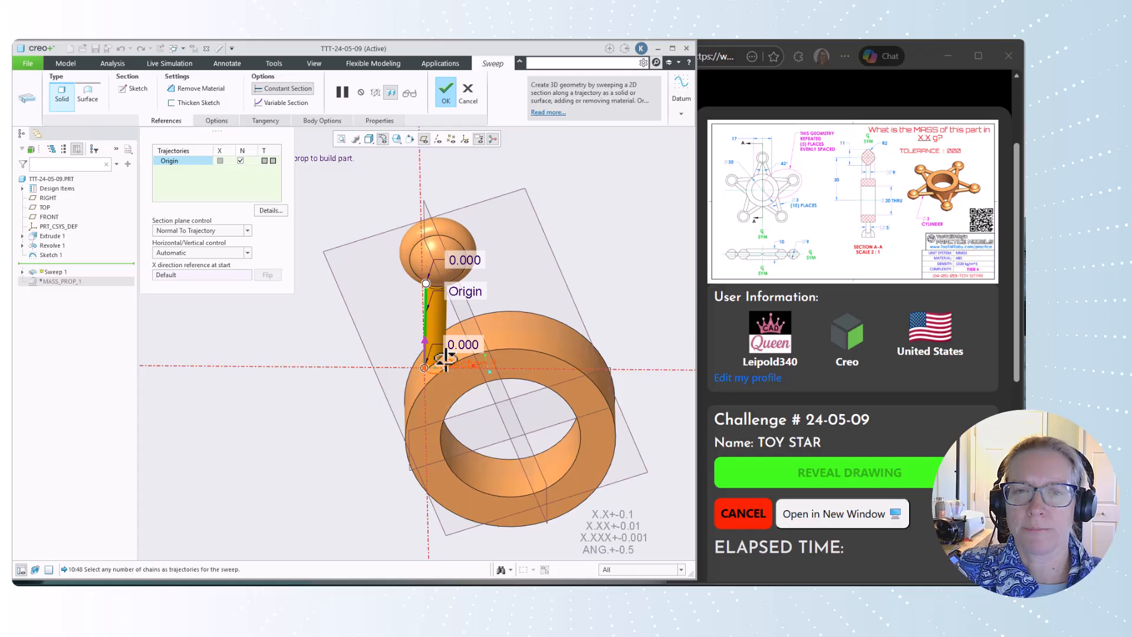
pyautogui.moveTo(497, 308); pyautogui.dragTo(472, 289, button='middle')
pyautogui.scroll(-6, 440, 277)
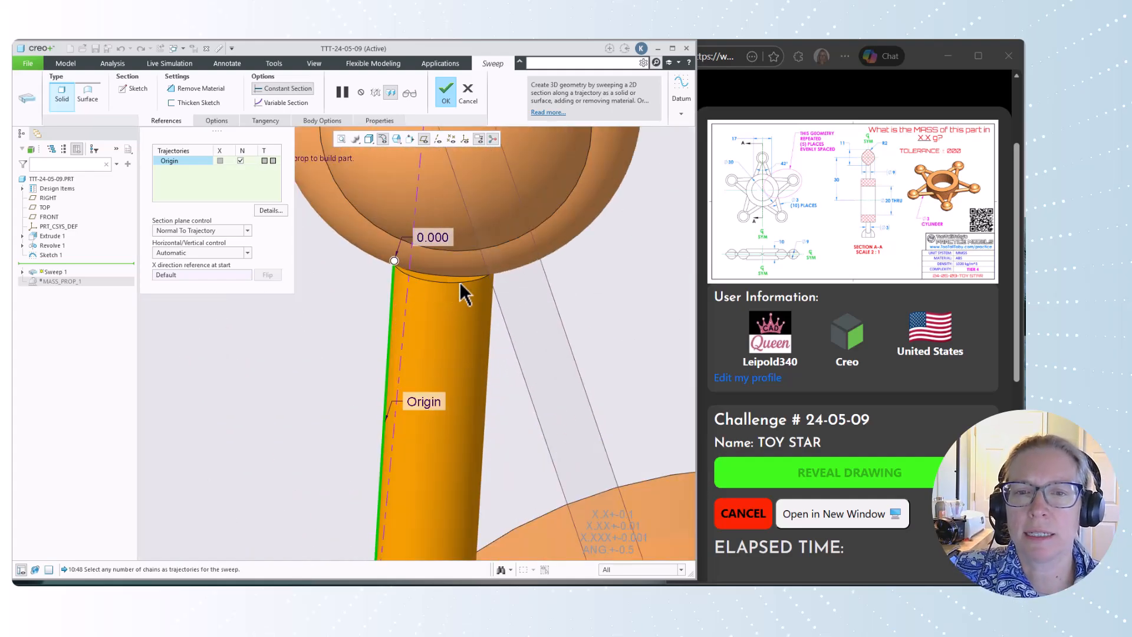
pyautogui.scroll(5, 460, 282)
pyautogui.moveTo(462, 289)
pyautogui.mouseDown(button='middle')
pyautogui.moveTo(461, 265)
pyautogui.moveTo(465, 294)
pyautogui.mouseUp(button='middle')
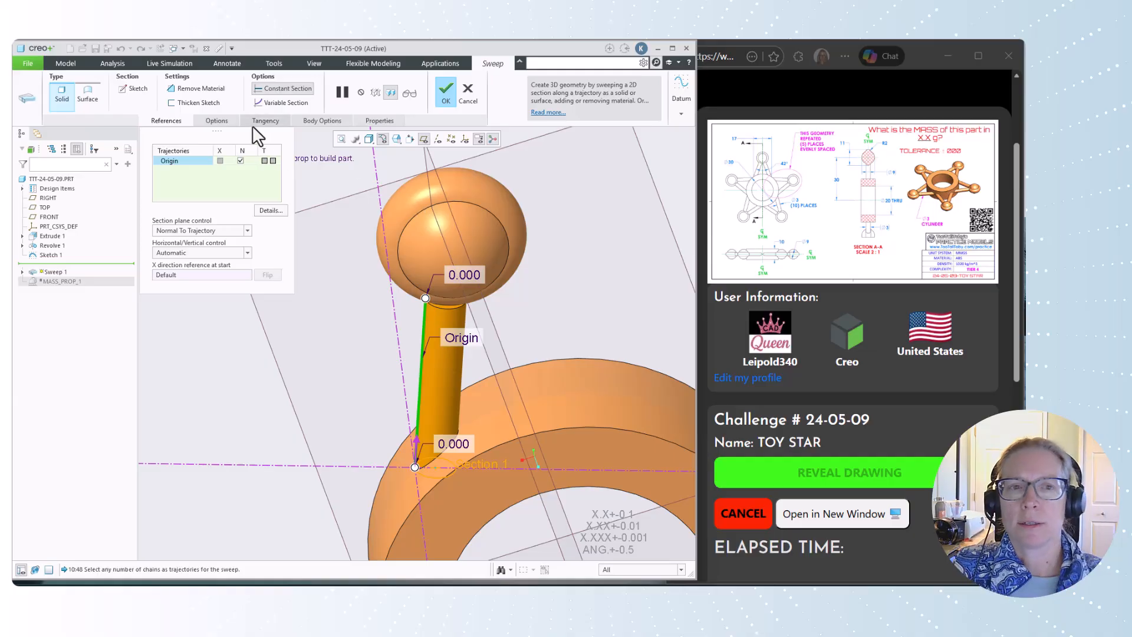
pyautogui.click(216, 121)
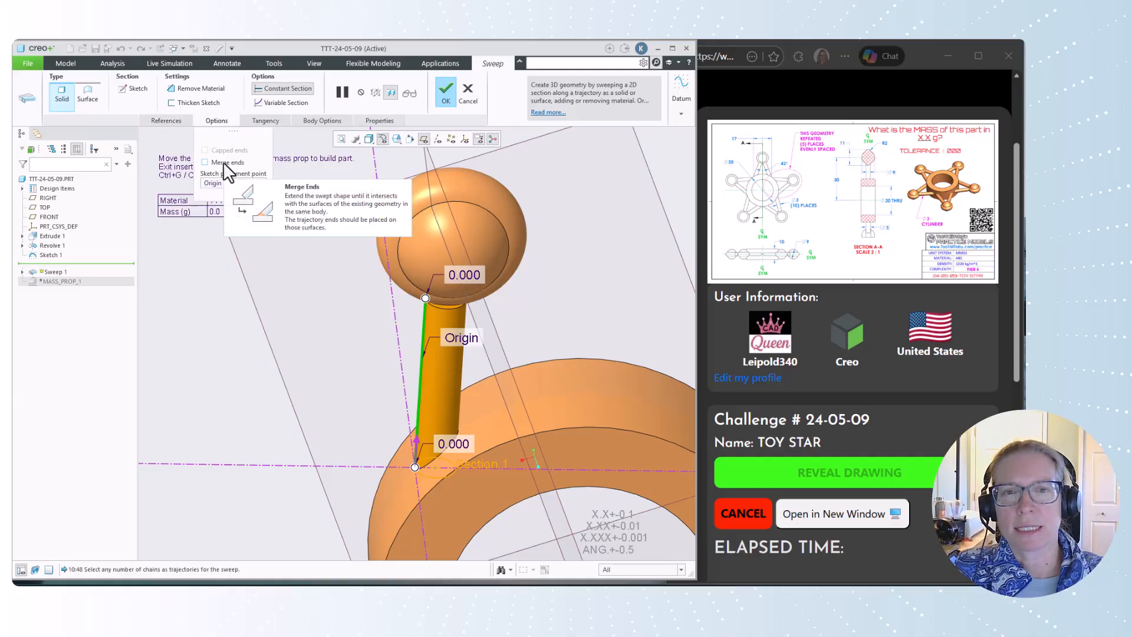
pyautogui.click(223, 161)
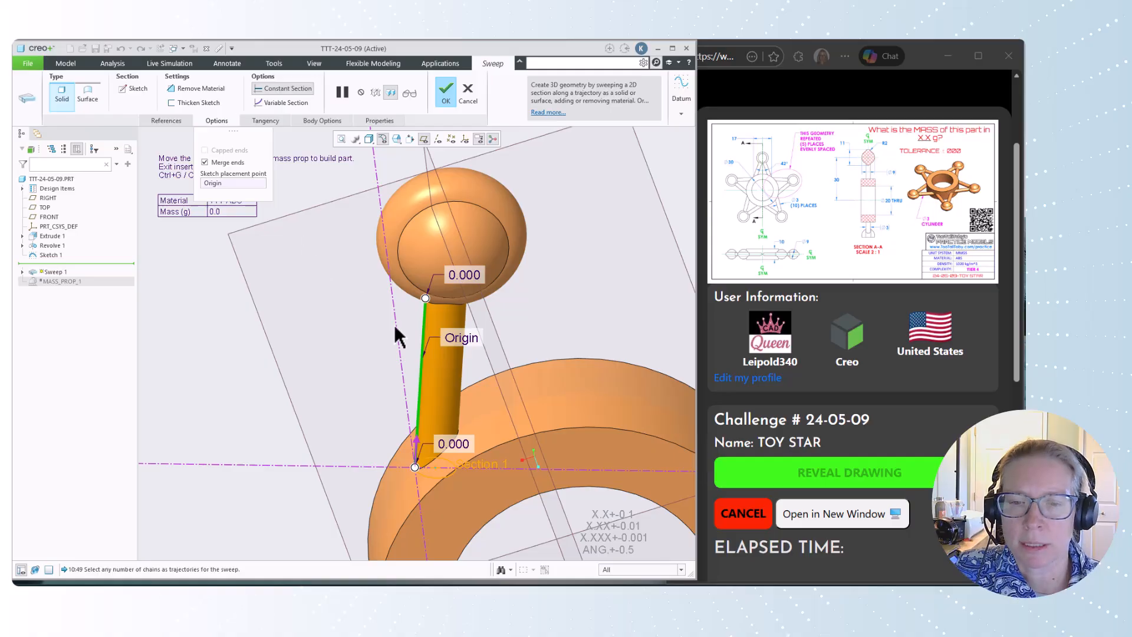
pyautogui.moveTo(446, 394); pyautogui.dragTo(438, 373, button='middle')
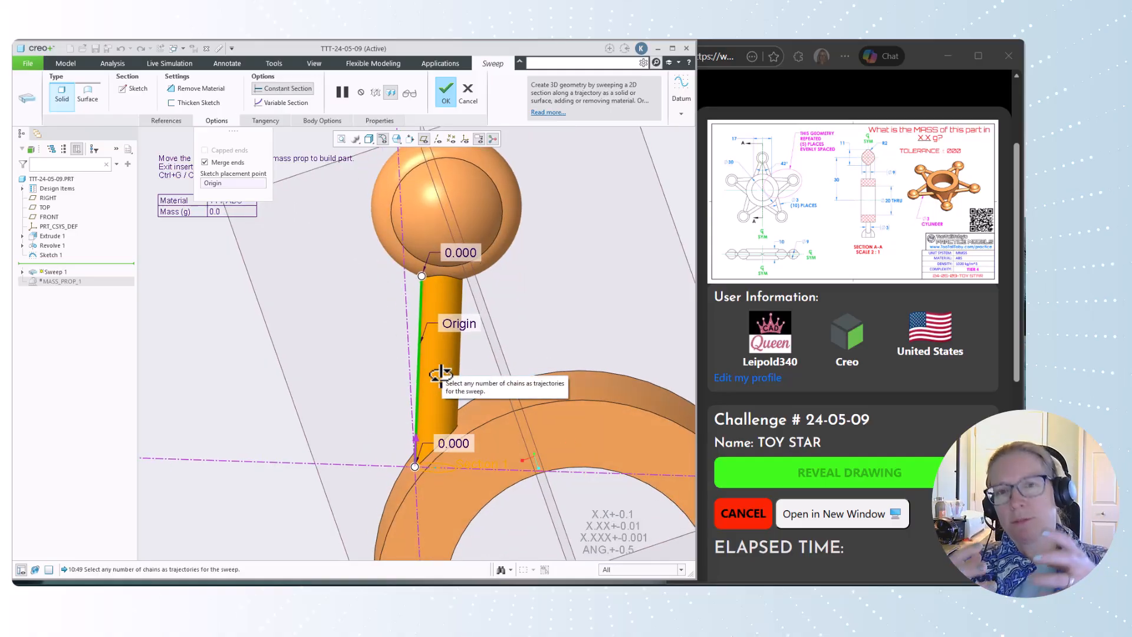
pyautogui.moveTo(403, 325); pyautogui.dragTo(456, 318, button='middle')
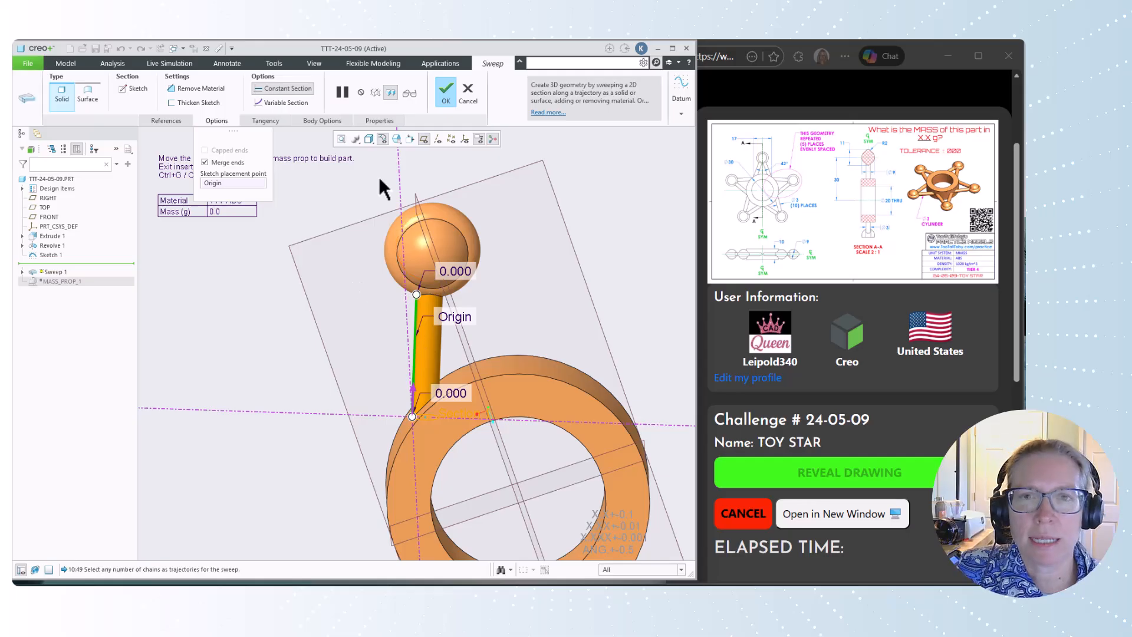
pyautogui.click(446, 89)
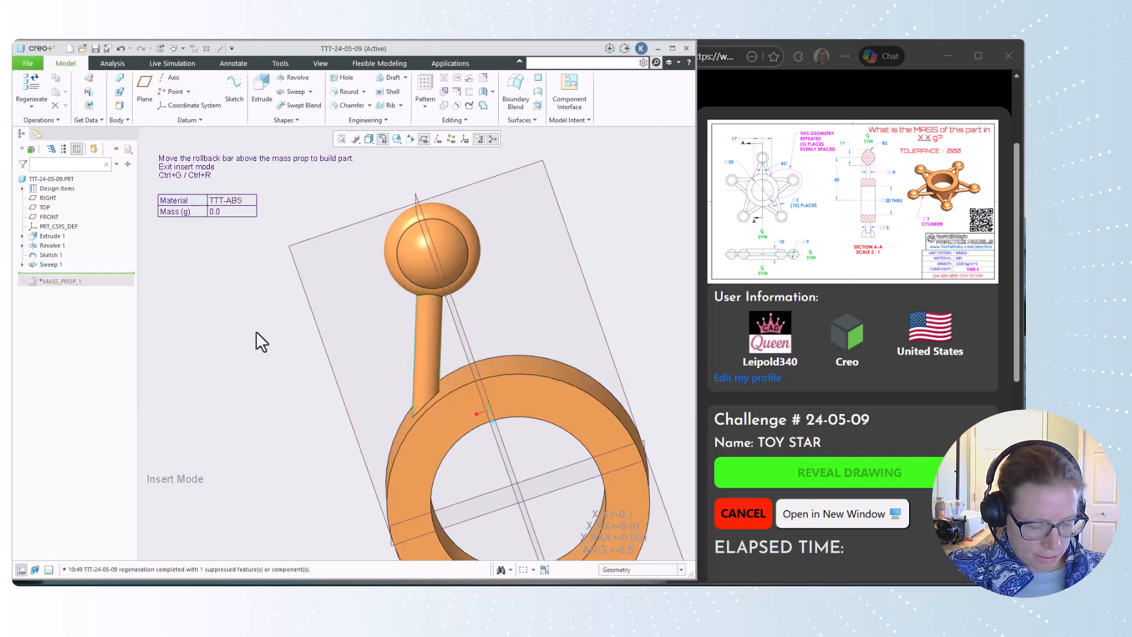
# Step: Mirror the swept rod about the RIGHT datum plane to create the second rod to the ball
pyautogui.moveTo(256, 331); pyautogui.dragTo(530, 430, button='middle')
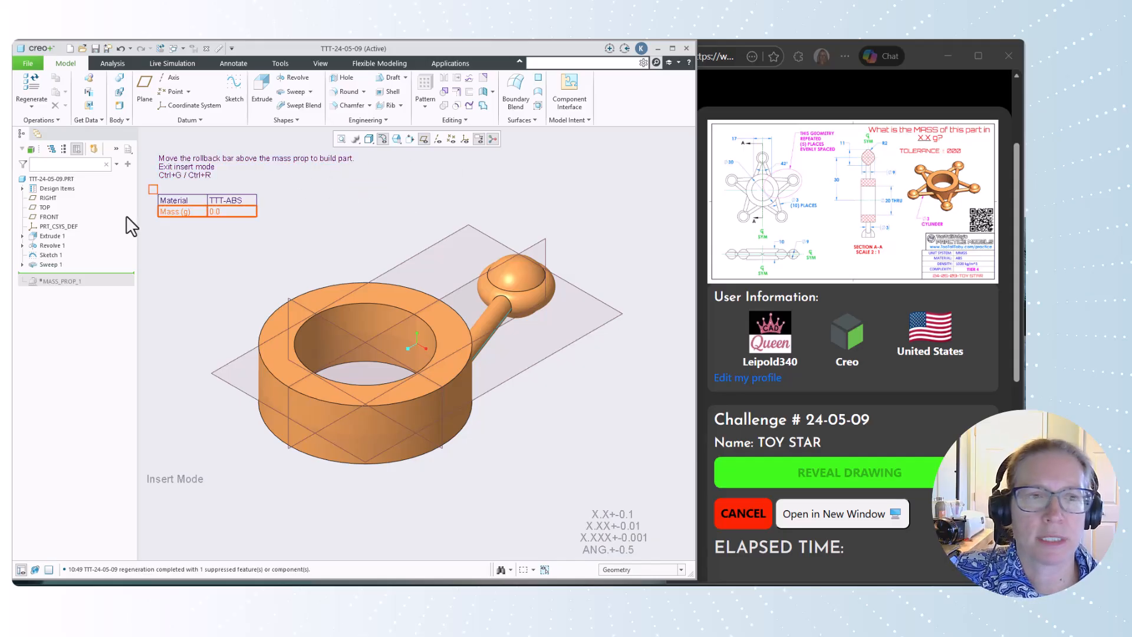
pyautogui.click(47, 264)
pyautogui.click(444, 80)
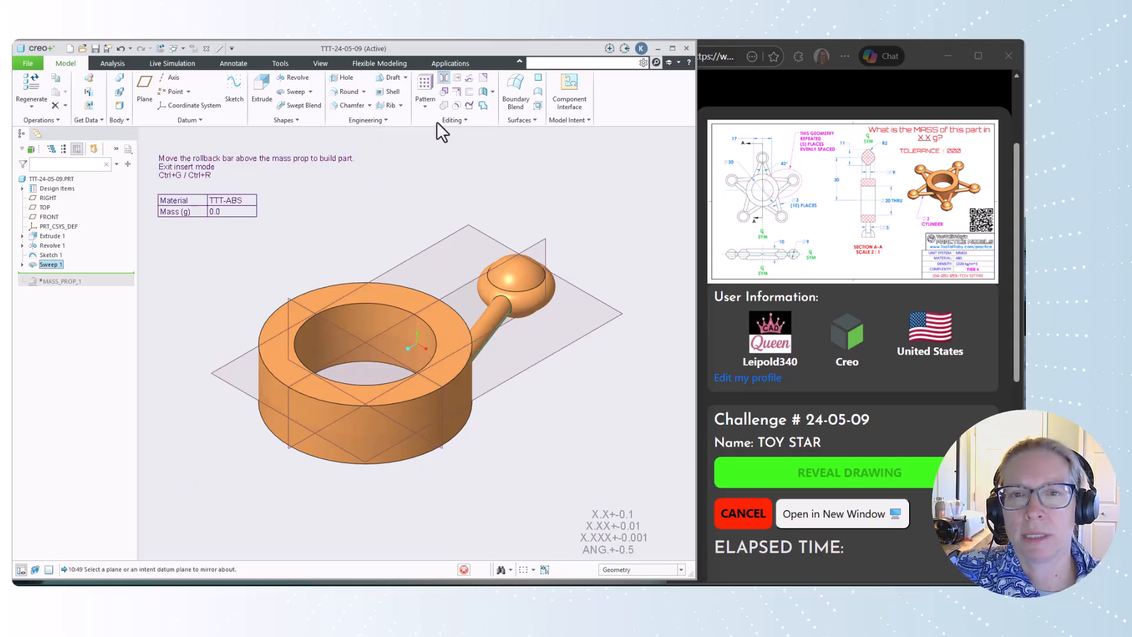
pyautogui.click(539, 240)
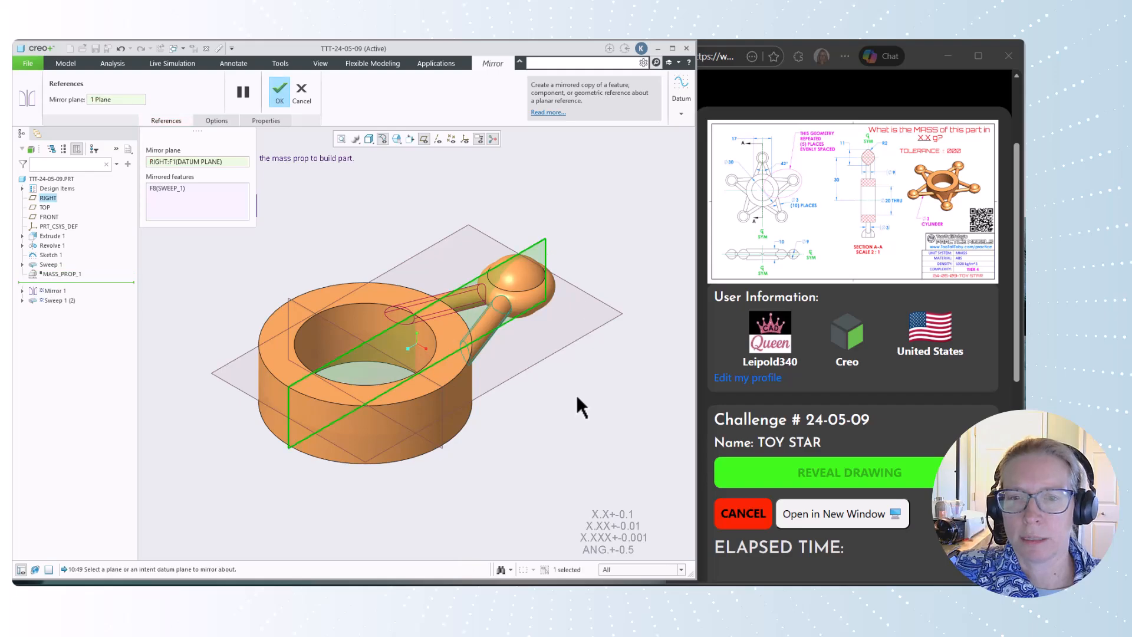
pyautogui.click(273, 92)
pyautogui.moveTo(331, 217); pyautogui.dragTo(273, 310, button='middle')
pyautogui.click(270, 306)
pyautogui.scroll(3, 561, 334)
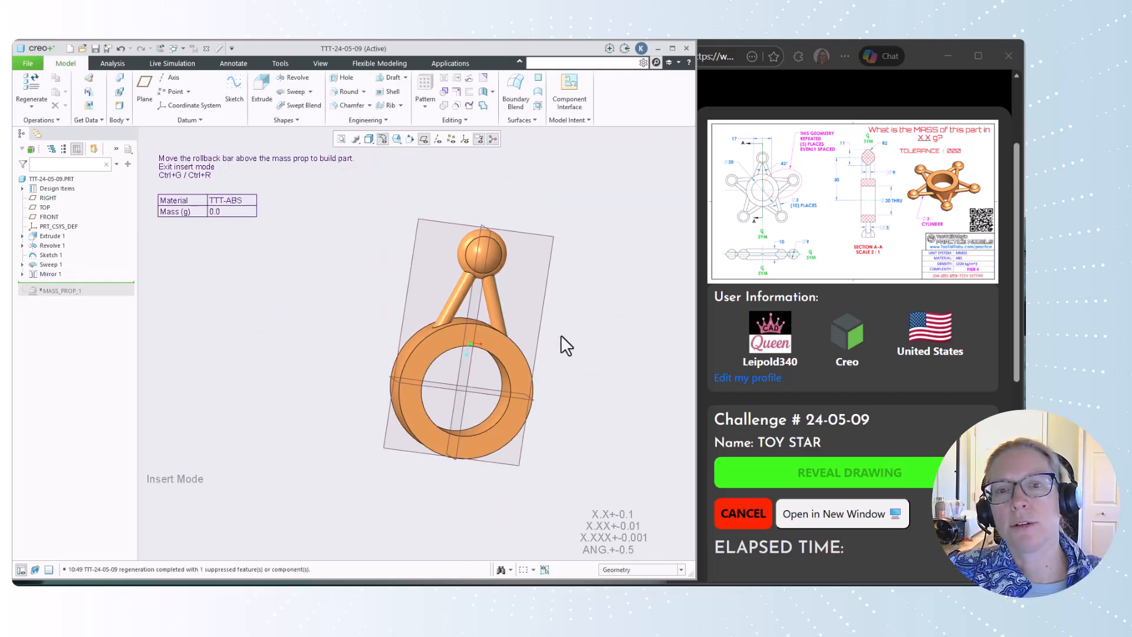
# Step: Hide the datum planes, then start a Geometry Pattern of the ball and its two connecting rods
pyautogui.moveTo(561, 335); pyautogui.dragTo(533, 329, button='middle')
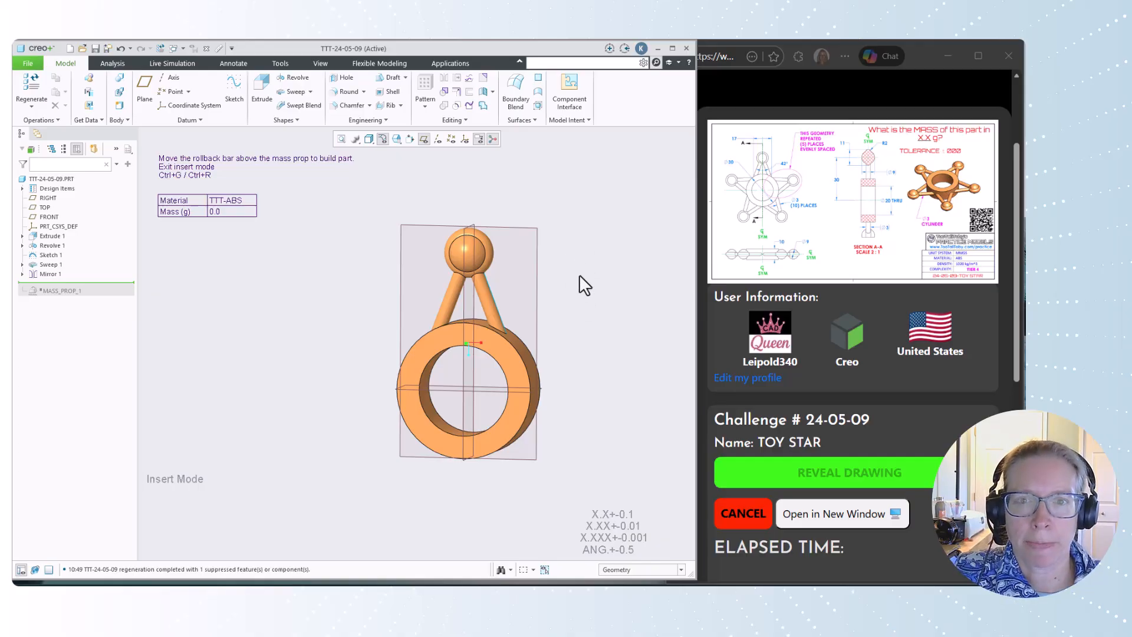
pyautogui.click(423, 139)
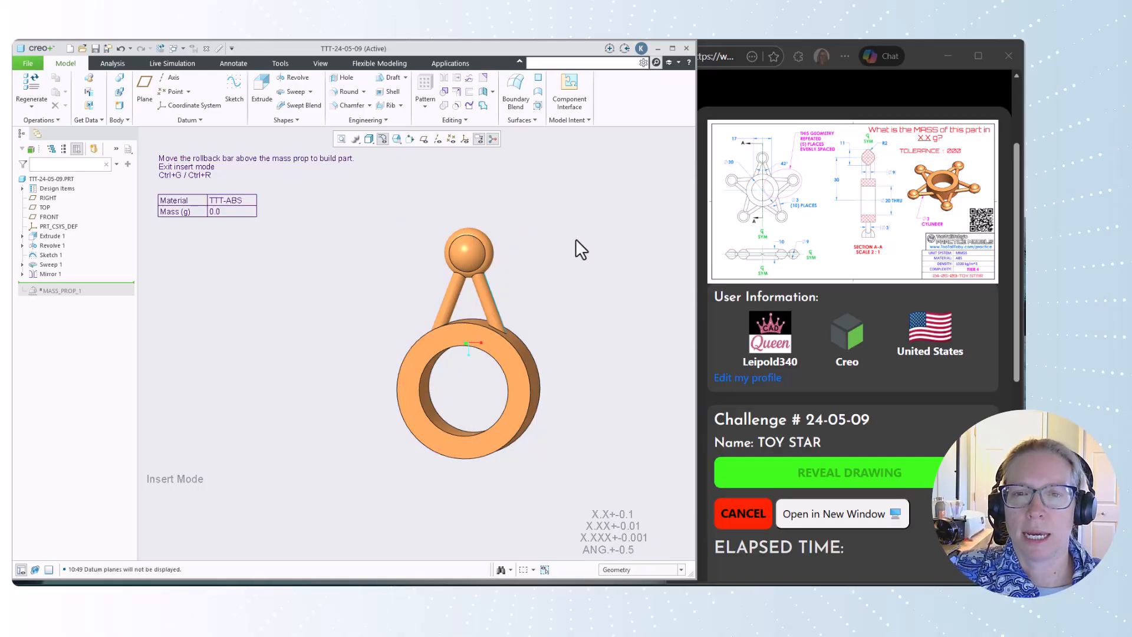
pyautogui.moveTo(518, 203); pyautogui.dragTo(447, 298)
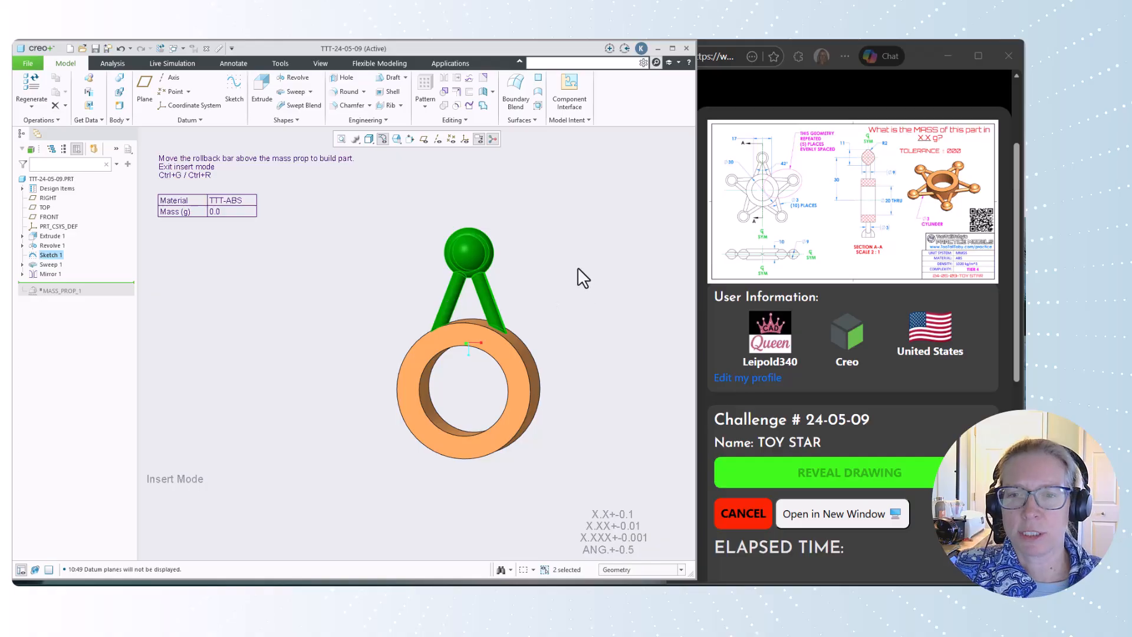
pyautogui.moveTo(578, 266)
pyautogui.mouseDown(button='middle')
pyautogui.moveTo(557, 273)
pyautogui.moveTo(568, 275)
pyautogui.mouseUp(button='middle')
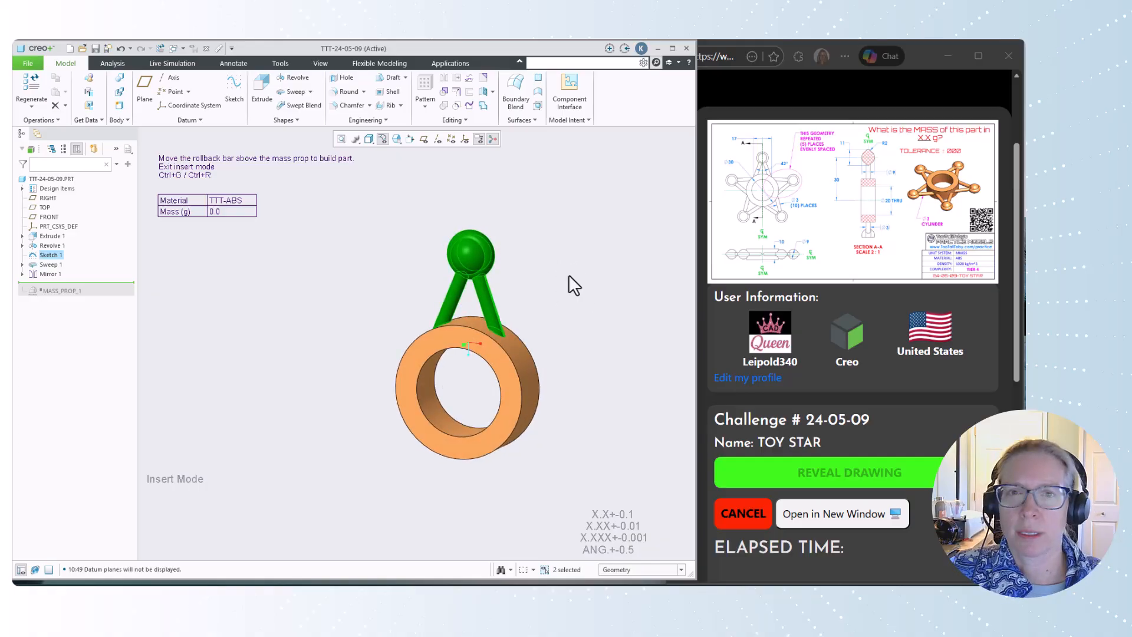
pyautogui.click(426, 108)
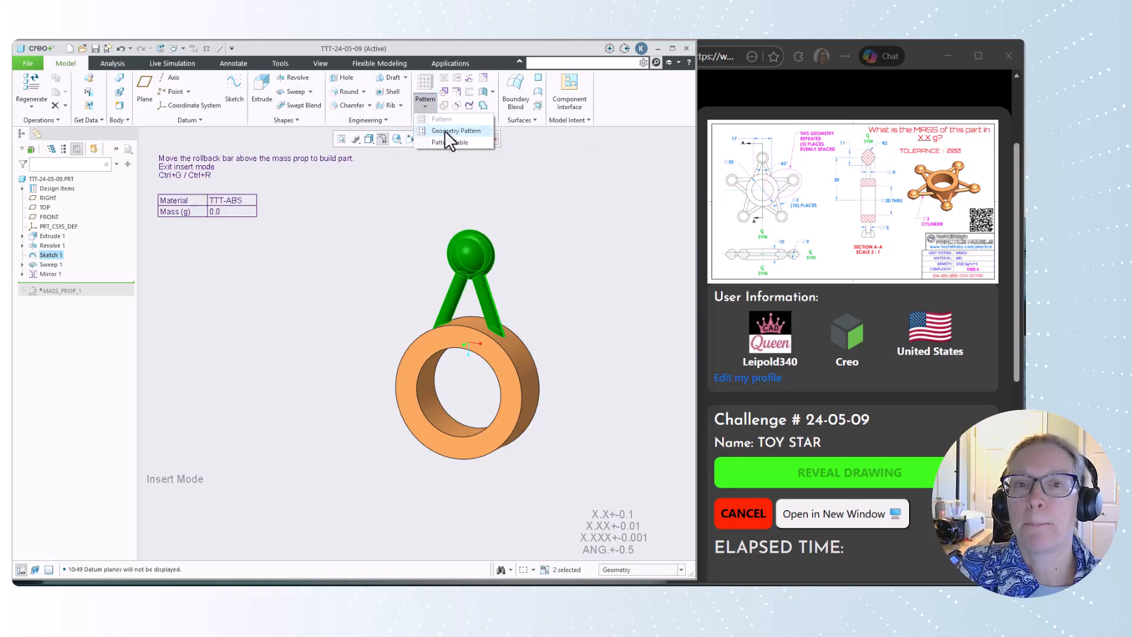
pyautogui.click(459, 130)
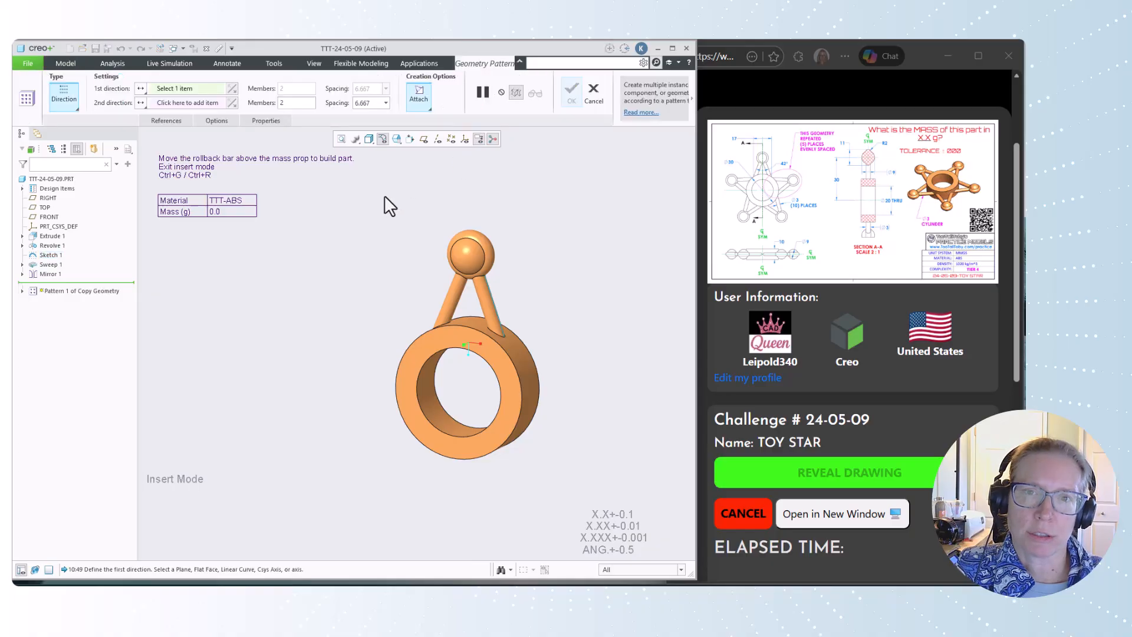
# Step: Create the geometry pattern as an axis pattern about the ring's central axis, with 5 members over a 360° angular extent
pyautogui.click(72, 109)
pyautogui.click(77, 146)
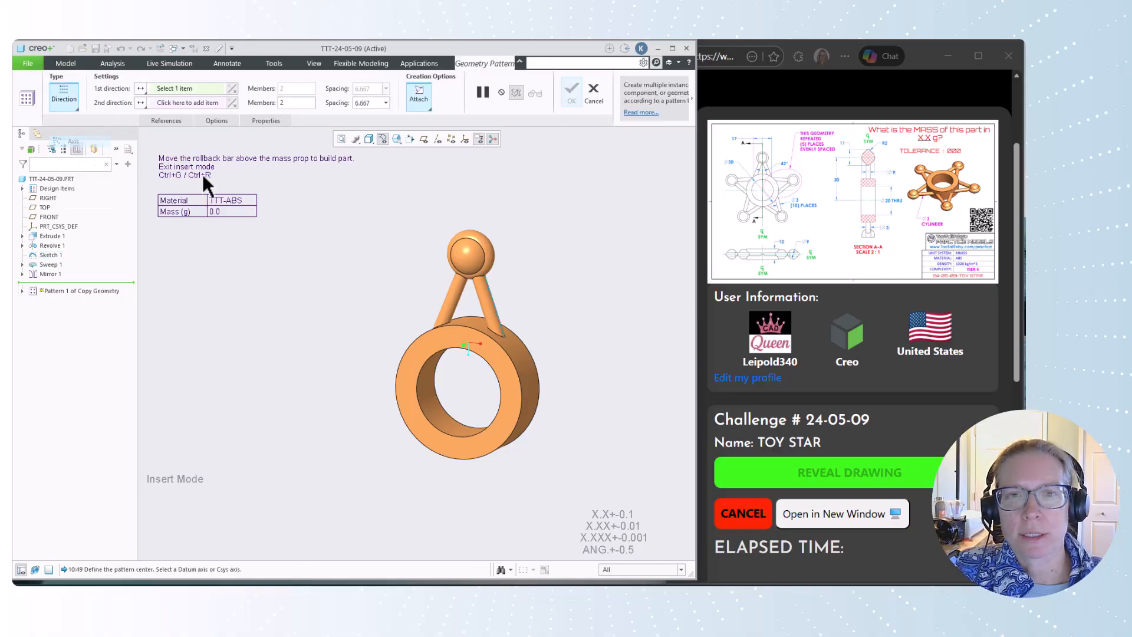
pyautogui.click(436, 140)
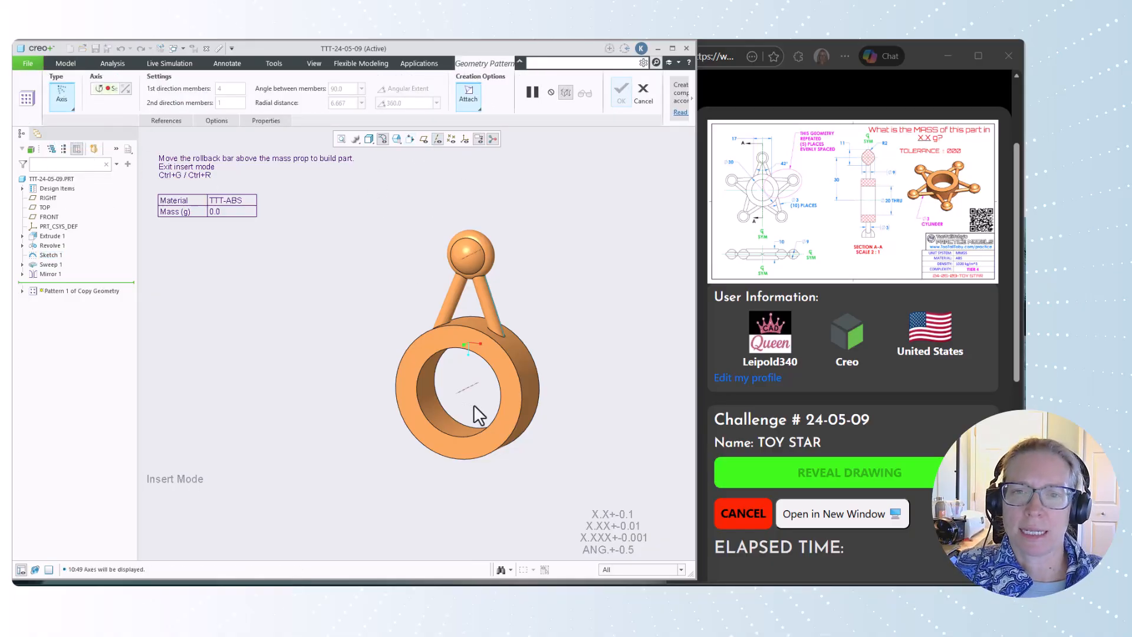
pyautogui.click(468, 389)
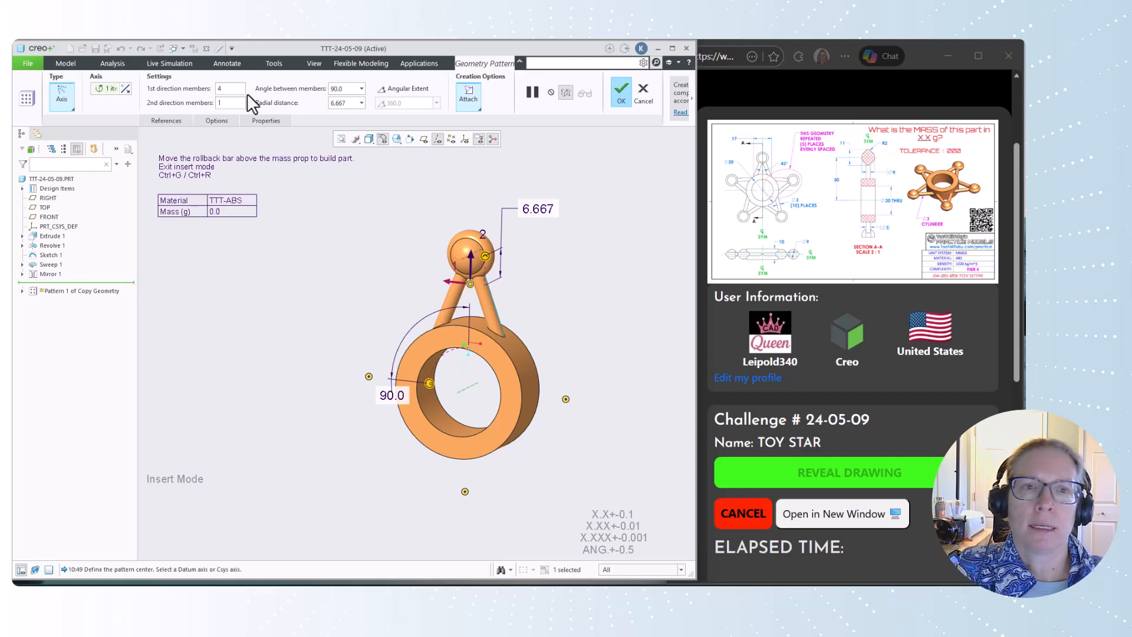
pyautogui.write('5')
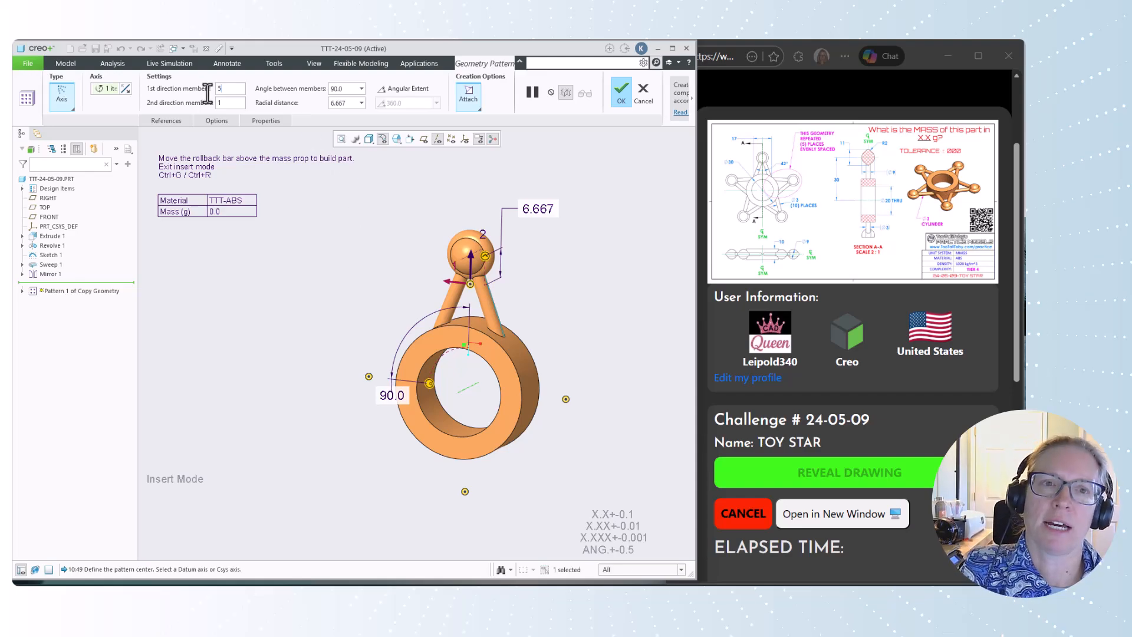
pyautogui.click(384, 90)
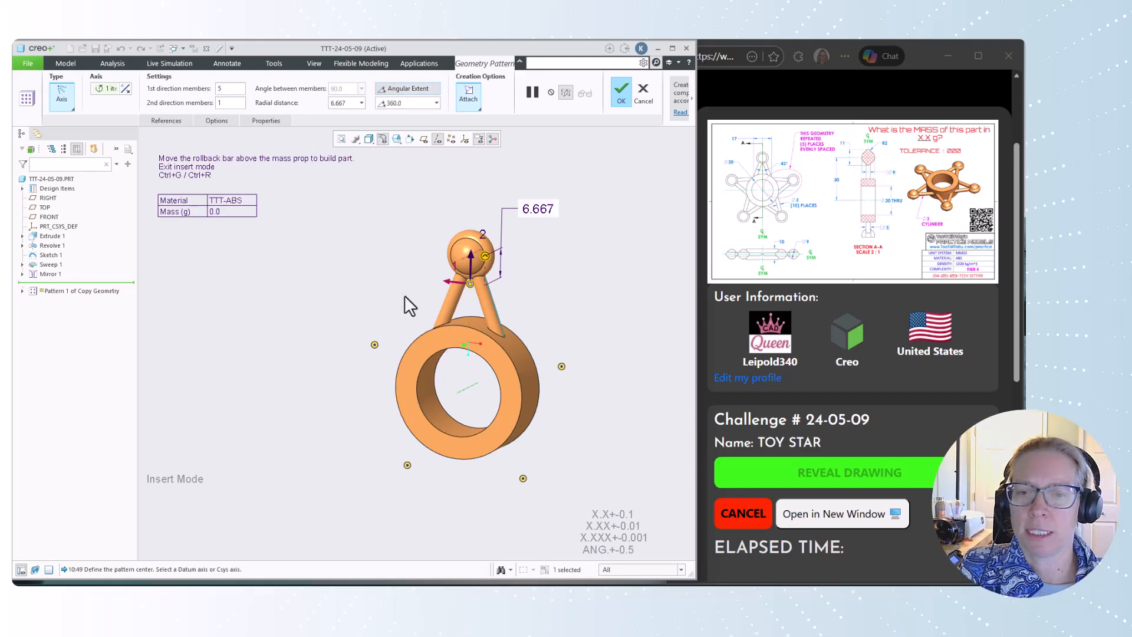
pyautogui.click(621, 90)
pyautogui.click(575, 339)
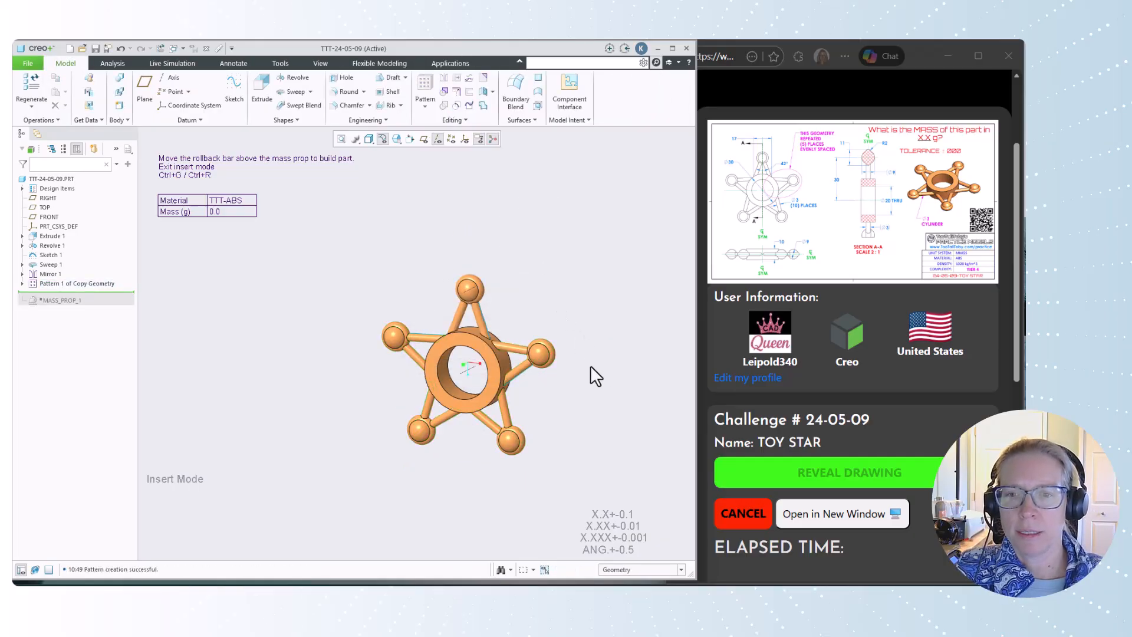
# Step: Move the insertion point below the MASS_PROP_1 feature and regenerate the part to update its mass
pyautogui.moveTo(594, 374)
pyautogui.mouseDown(button='middle')
pyautogui.moveTo(604, 325)
pyautogui.moveTo(599, 372)
pyautogui.mouseUp(button='middle')
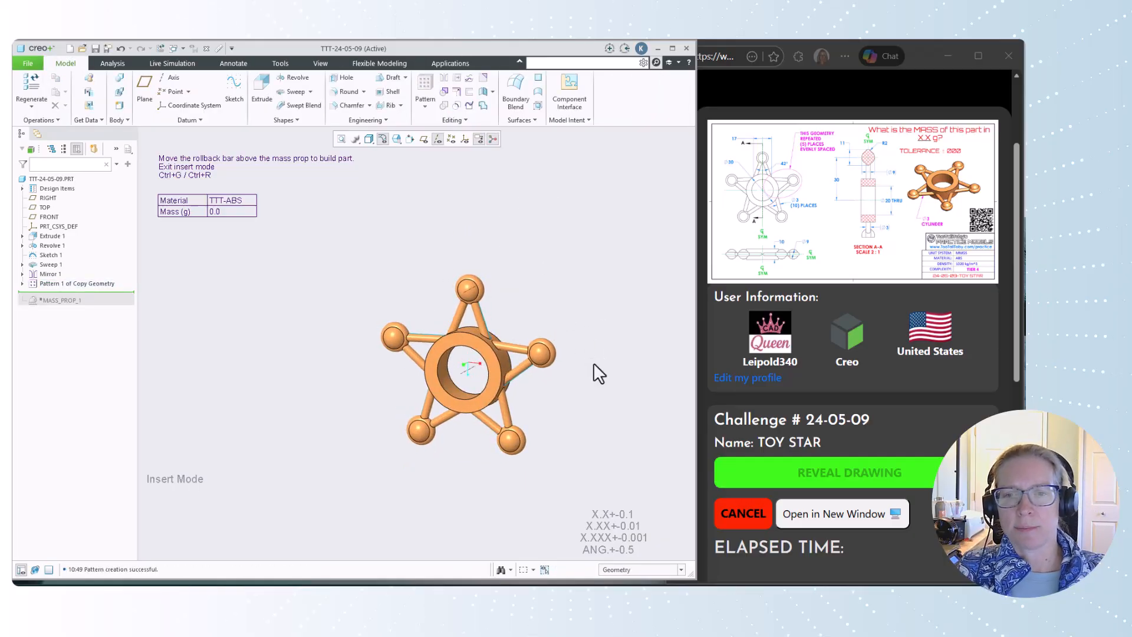
pyautogui.scroll(-2, 563, 426)
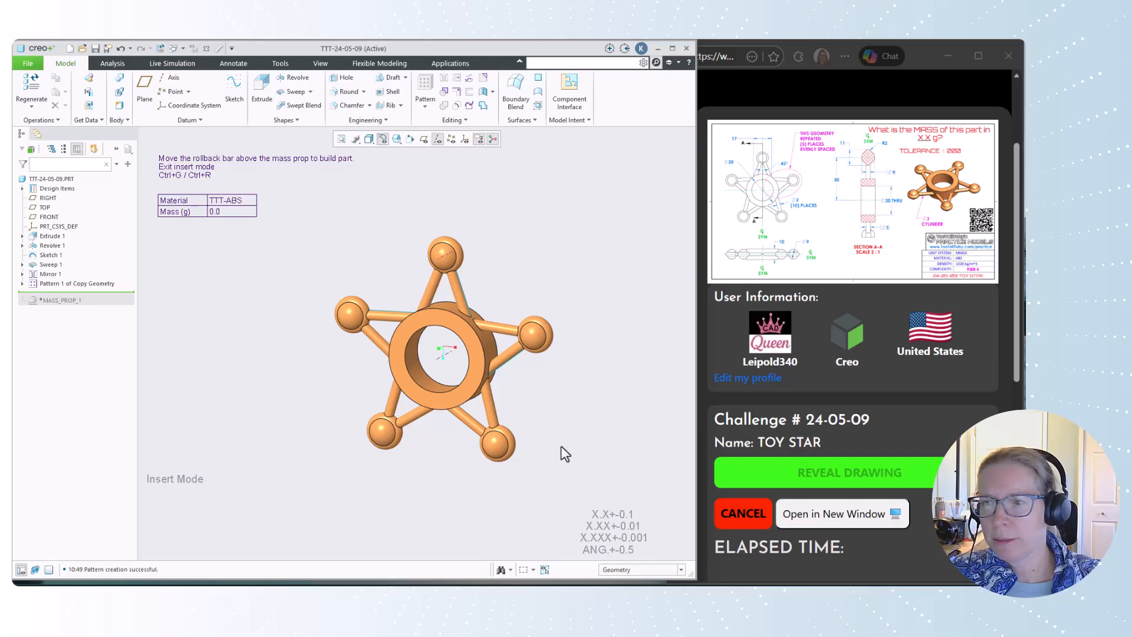
pyautogui.moveTo(81, 291); pyautogui.dragTo(89, 302)
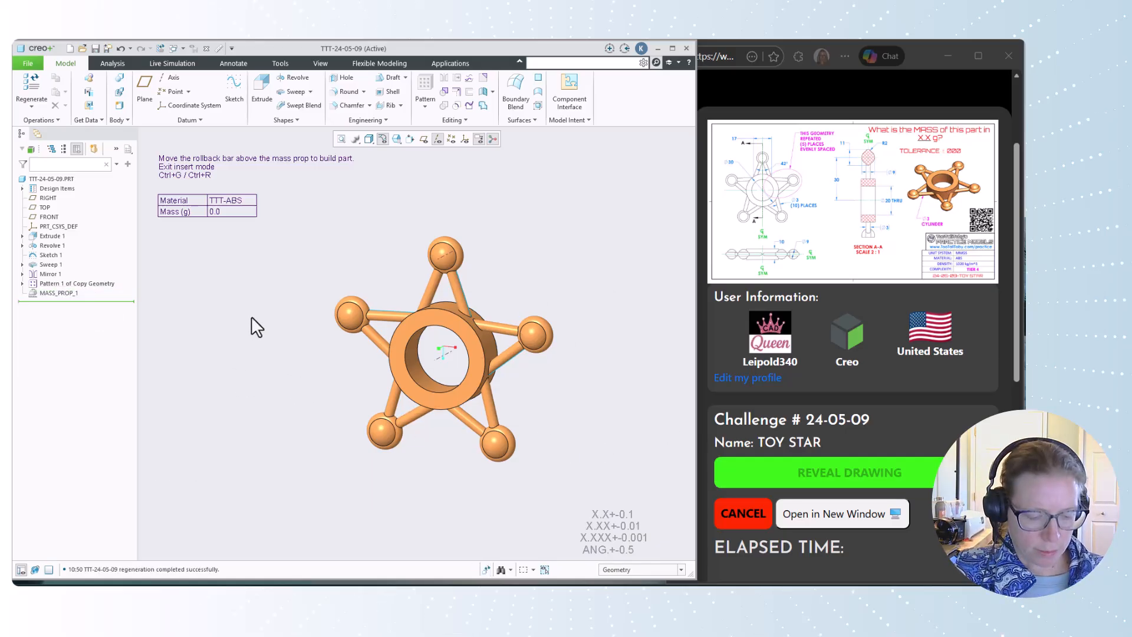
pyautogui.hotkey('ctrl', 'g')
pyautogui.click(223, 211)
pyautogui.click(234, 269)
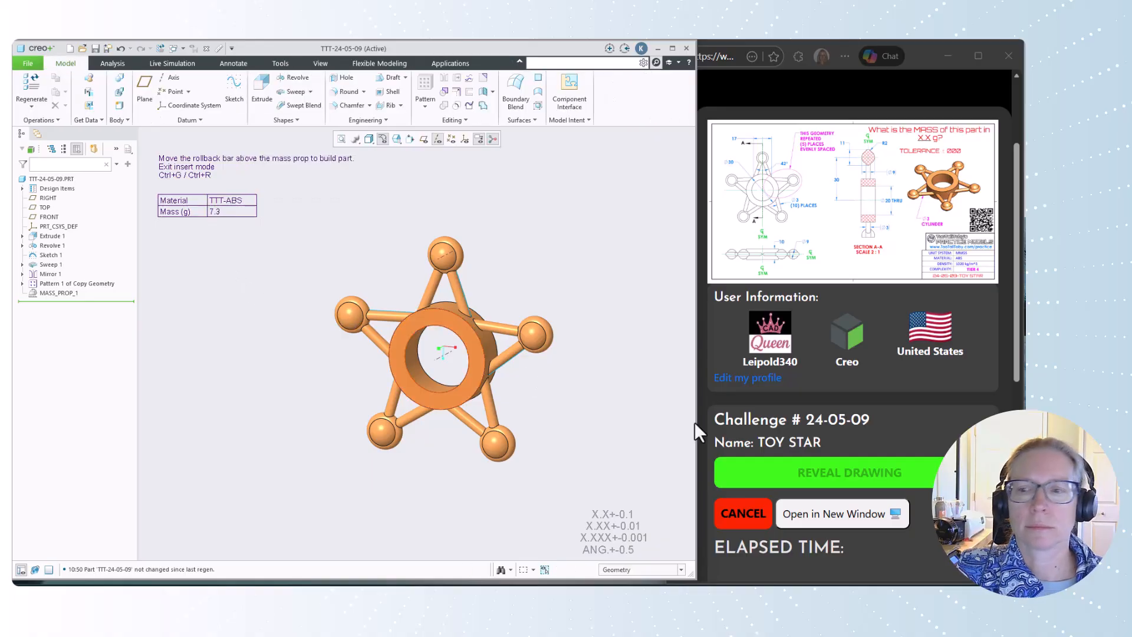
# Step: Switch to the browser's Toy Star challenge page, submit 7.3 grams as the mass and close the submission dialog
pyautogui.scroll(-1, 886, 504)
pyautogui.scroll(-1, 824, 553)
pyautogui.click(773, 522)
pyautogui.write('7.')
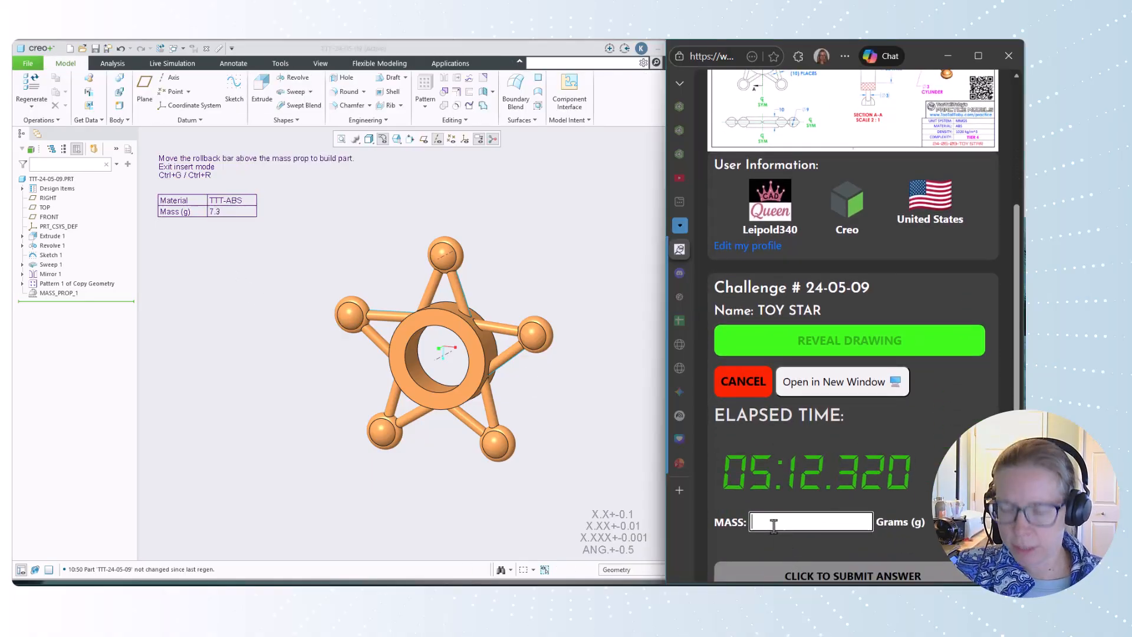
pyautogui.write('3')
pyautogui.press('Return')
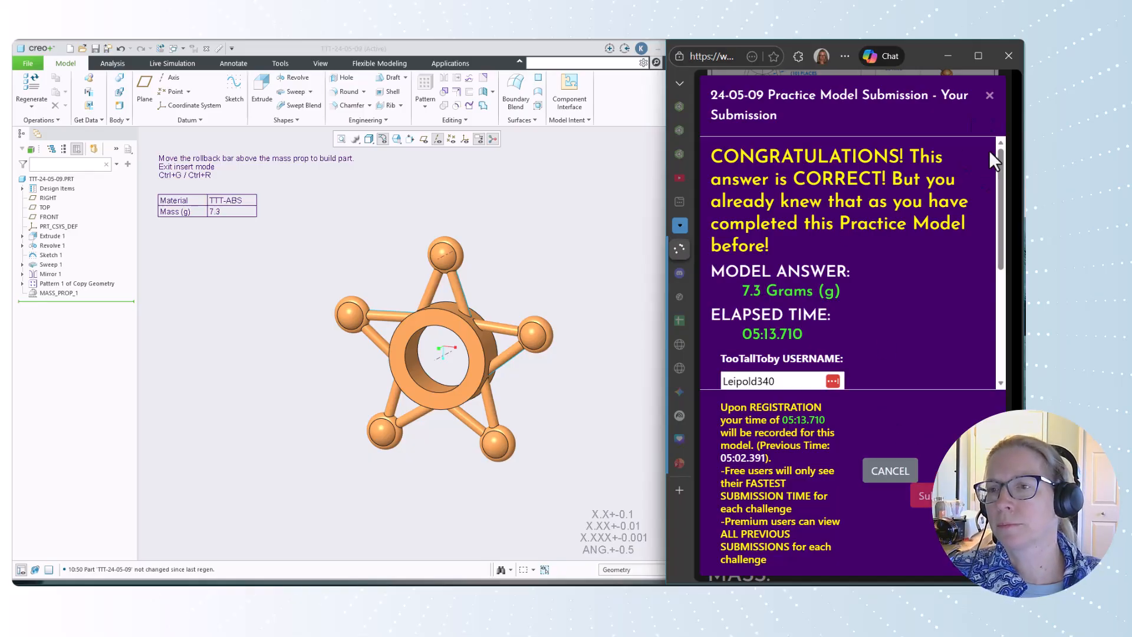
pyautogui.click(989, 95)
pyautogui.scroll(-6, 915, 345)
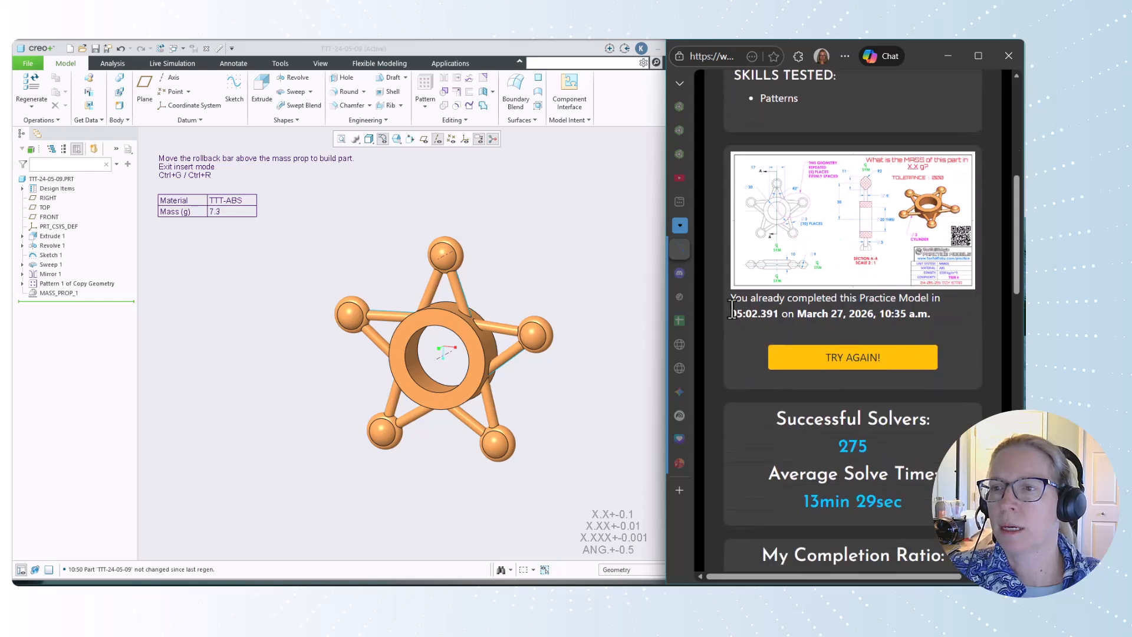
# Step: Switch back to Creo and delete the geometry pattern of the ball and rods
pyautogui.click(521, 258)
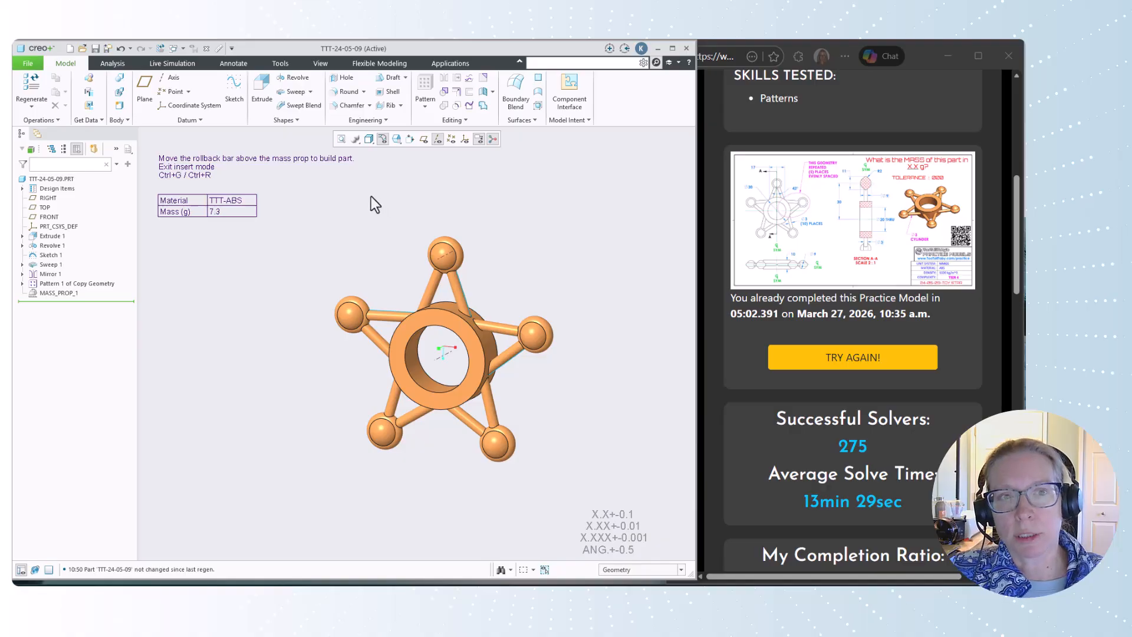
pyautogui.click(95, 285)
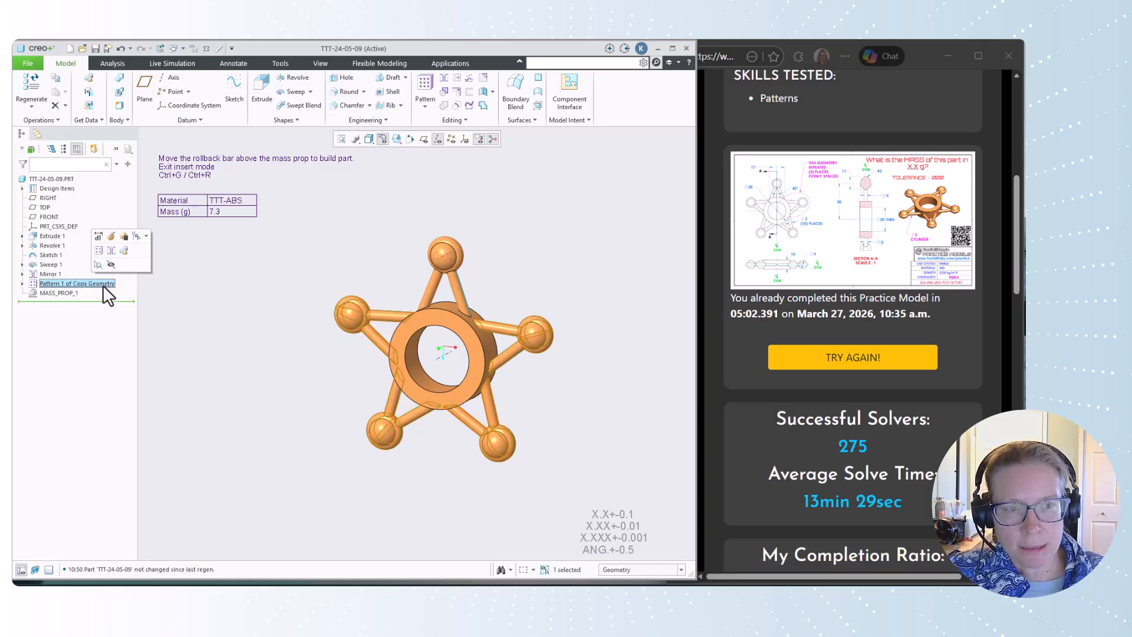
pyautogui.press('Delete')
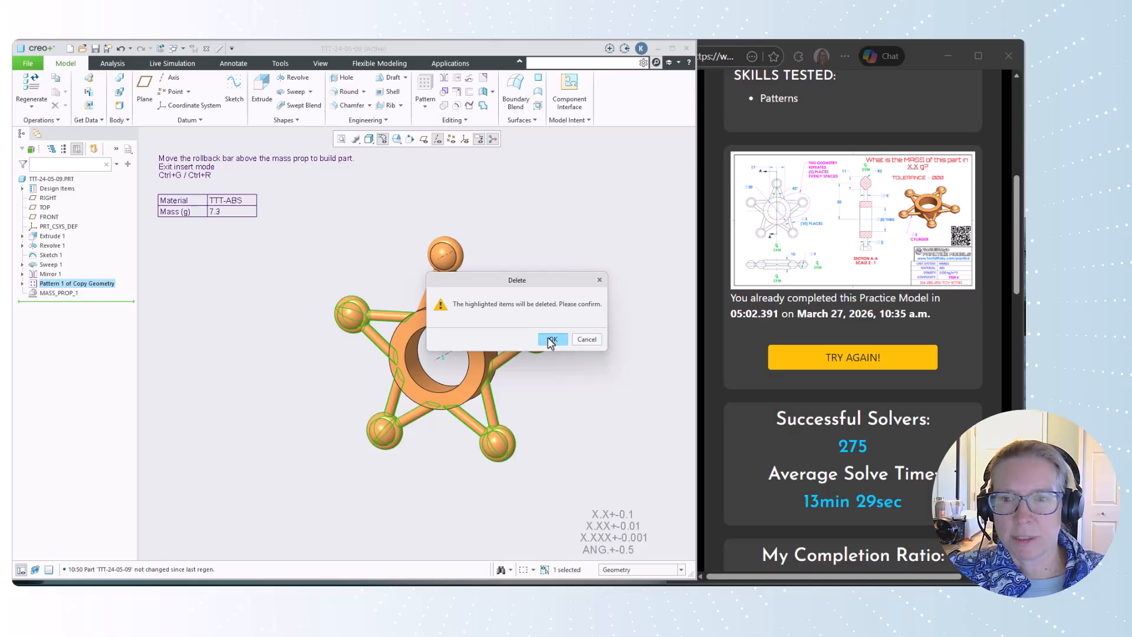
pyautogui.click(549, 338)
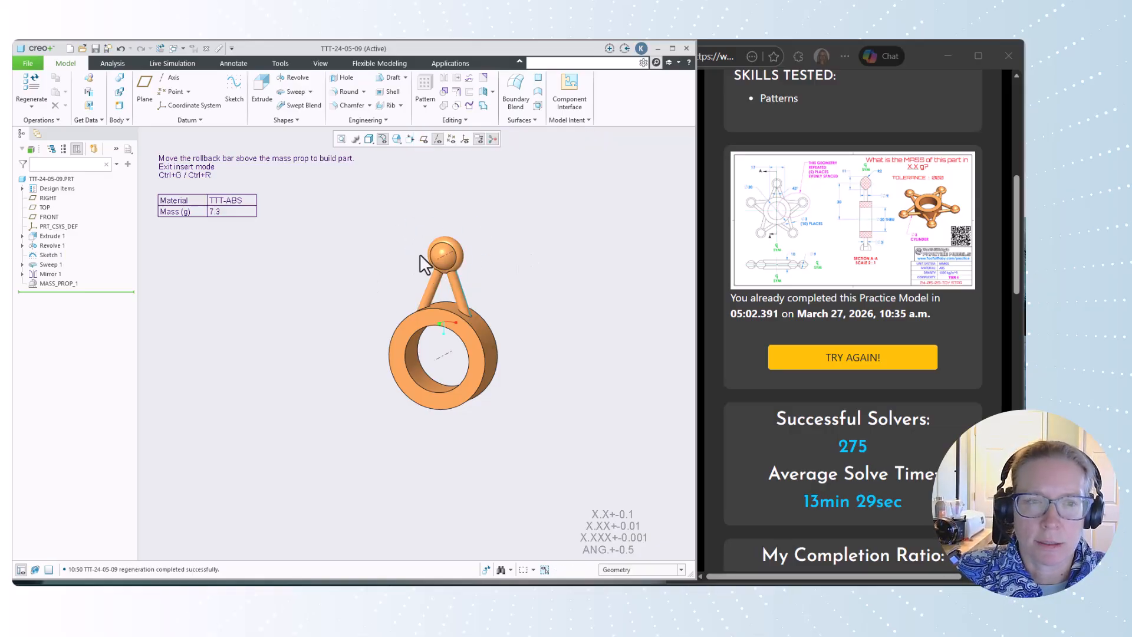
# Step: Group the Revolve 1, Sketch 1, Sweep 1 and Mirror 1 features into one local group
pyautogui.click(43, 245)
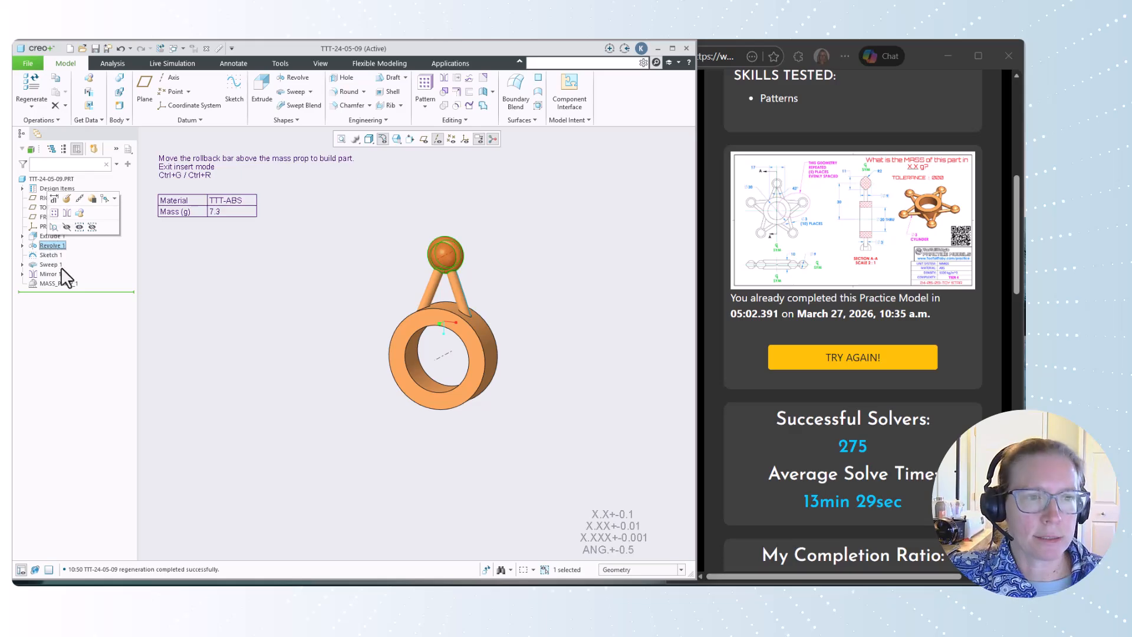
pyautogui.keyDown('shift'); pyautogui.click(56, 274); pyautogui.keyUp('shift')
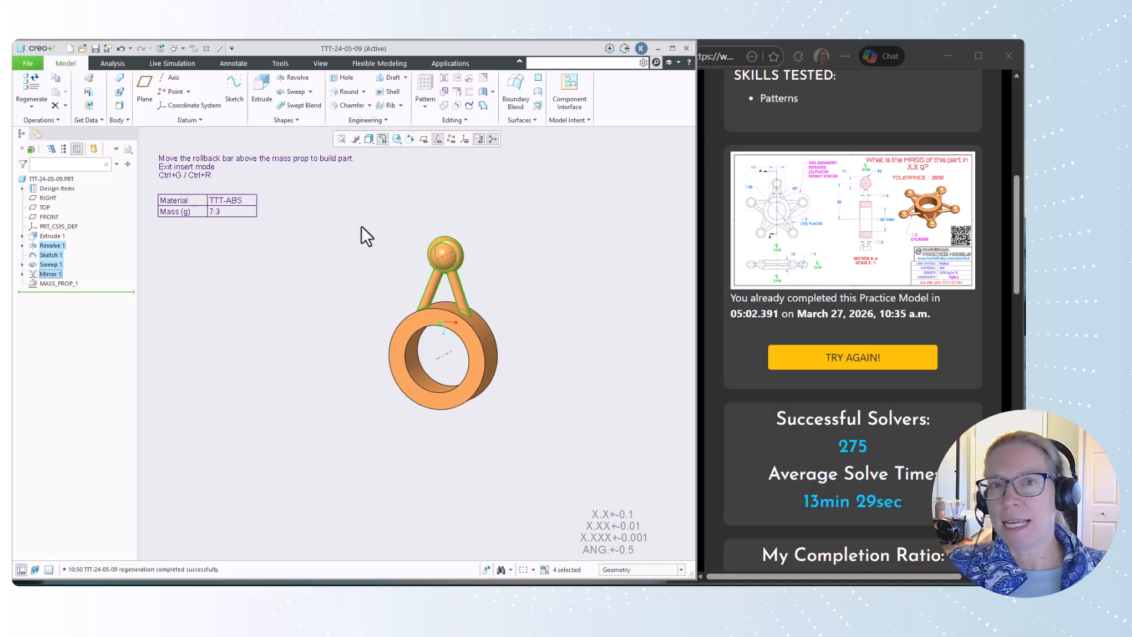
pyautogui.rightClick(47, 260)
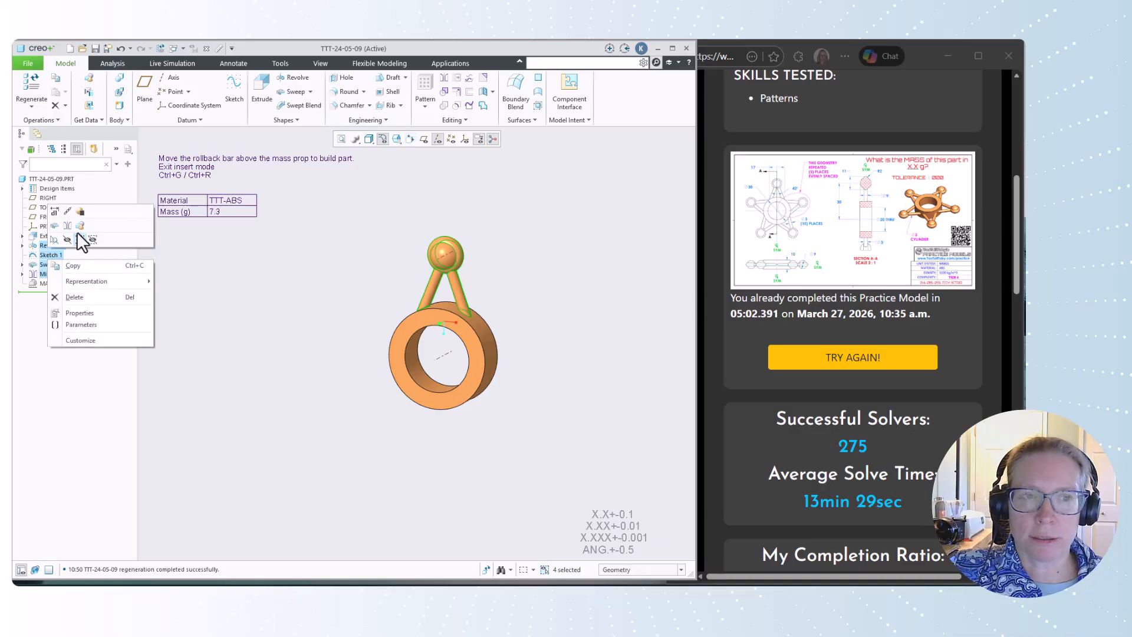
pyautogui.click(80, 224)
pyautogui.click(207, 285)
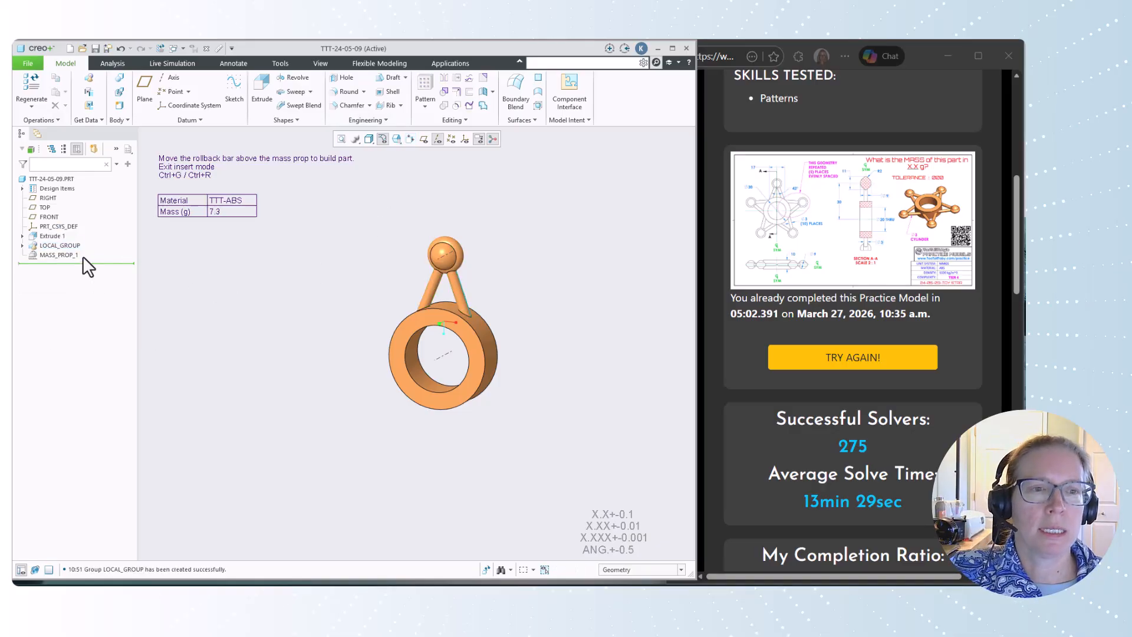
# Step: With the insertion point above MASS_PROP_1, axis-pattern the local group about the ring's central axis, using 5 members over a 360° angular extent
pyautogui.moveTo(92, 258); pyautogui.dragTo(89, 254)
pyautogui.click(59, 245)
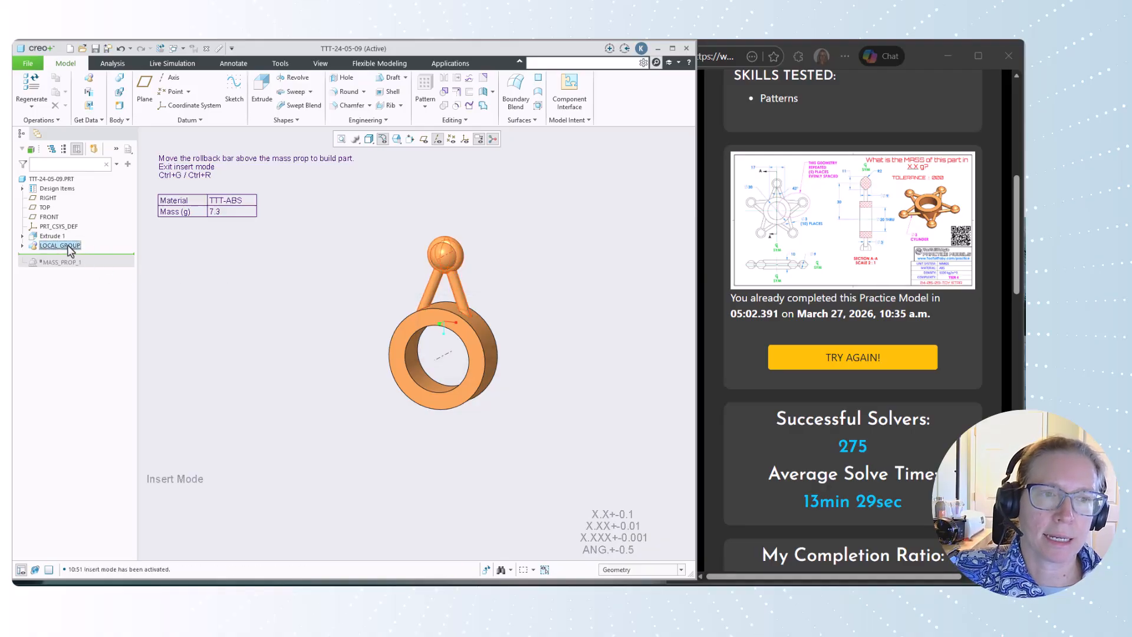
pyautogui.click(424, 85)
pyautogui.click(70, 106)
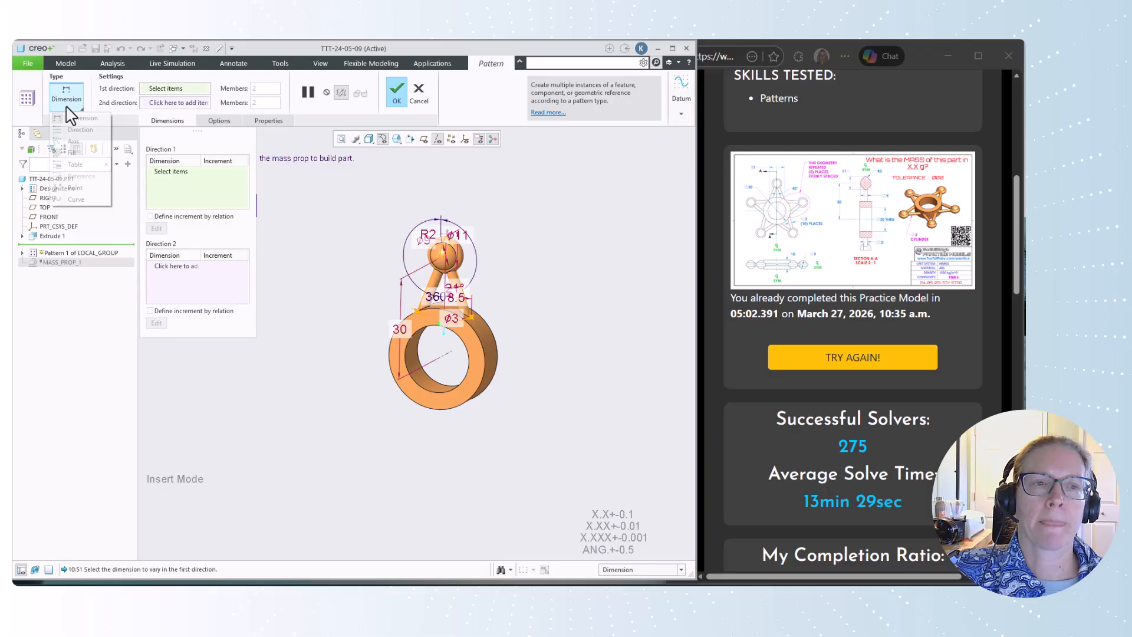
pyautogui.click(80, 148)
pyautogui.click(444, 355)
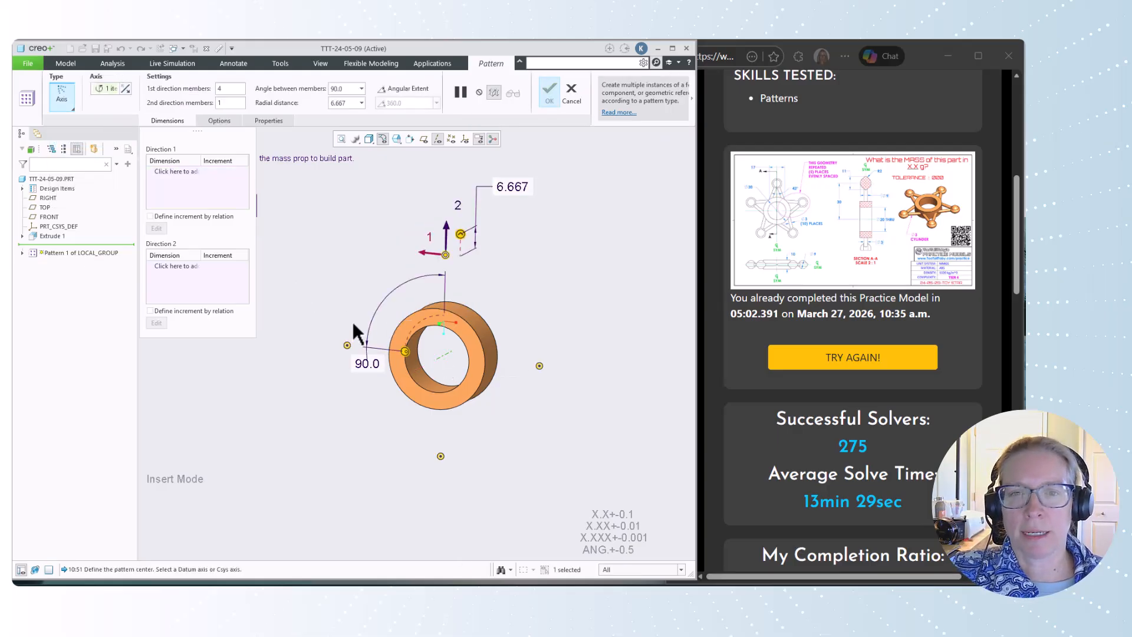
pyautogui.click(383, 89)
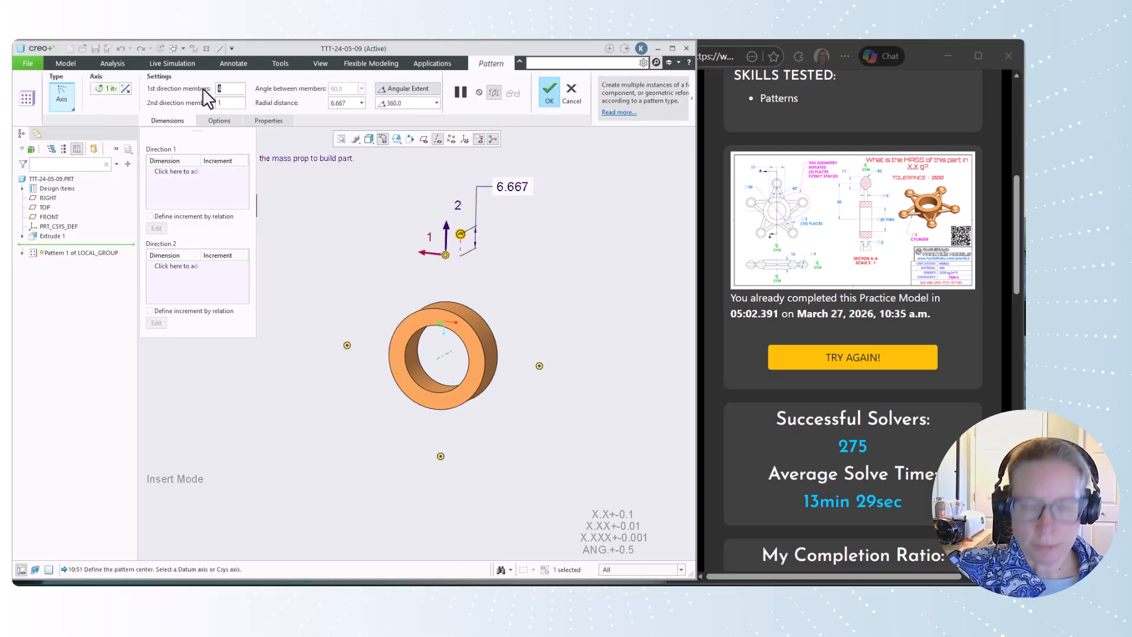
pyautogui.write('5')
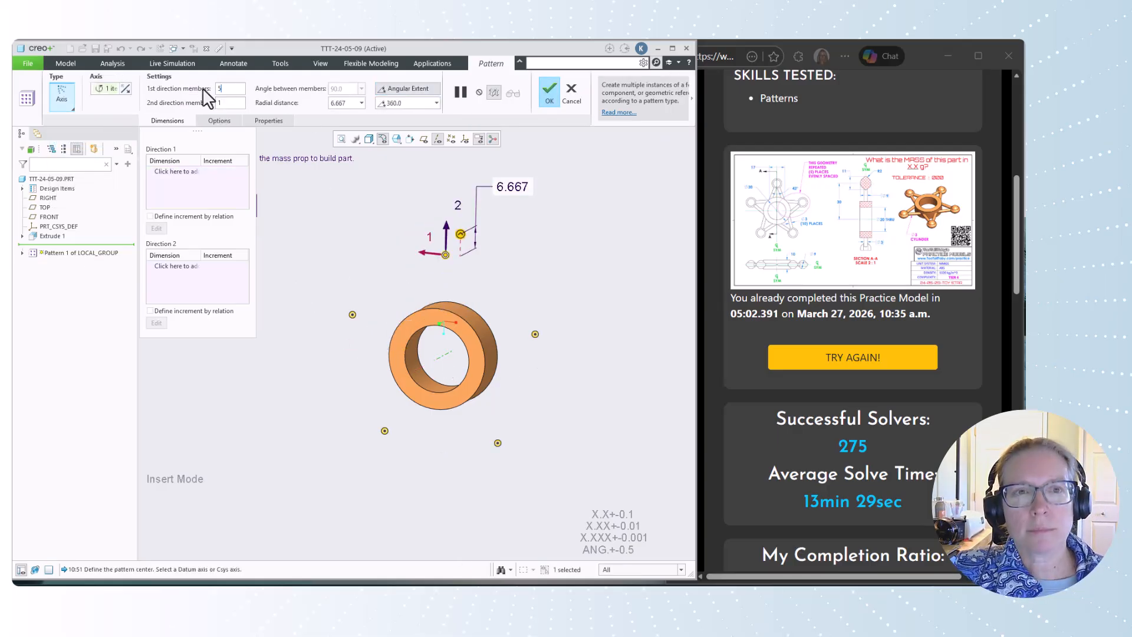
pyautogui.click(549, 90)
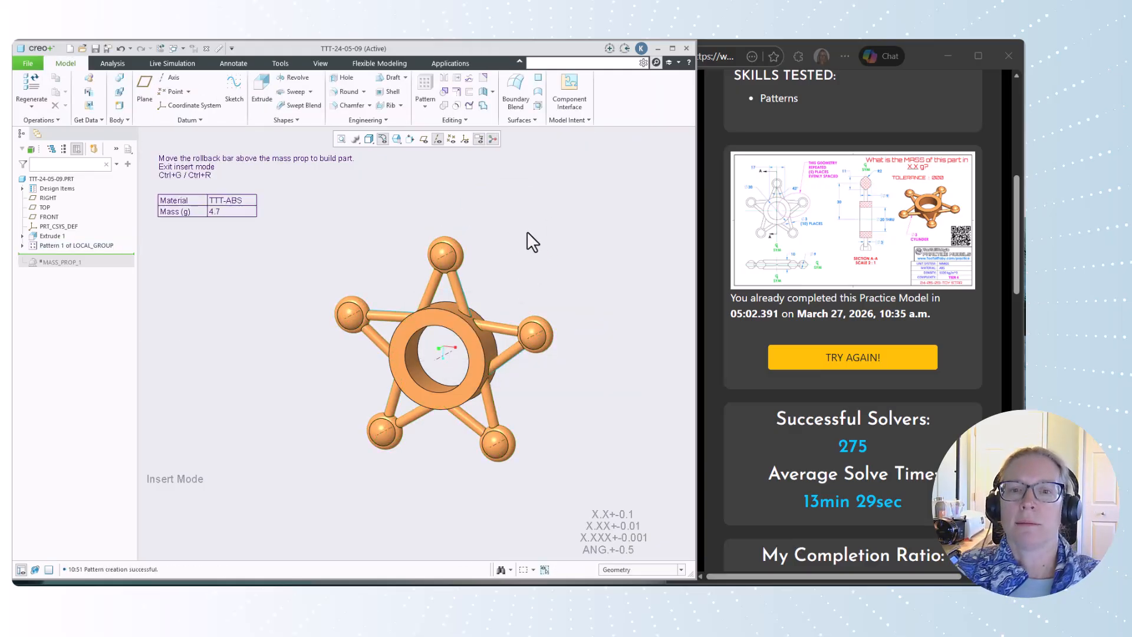
pyautogui.moveTo(536, 241); pyautogui.dragTo(546, 230, button='middle')
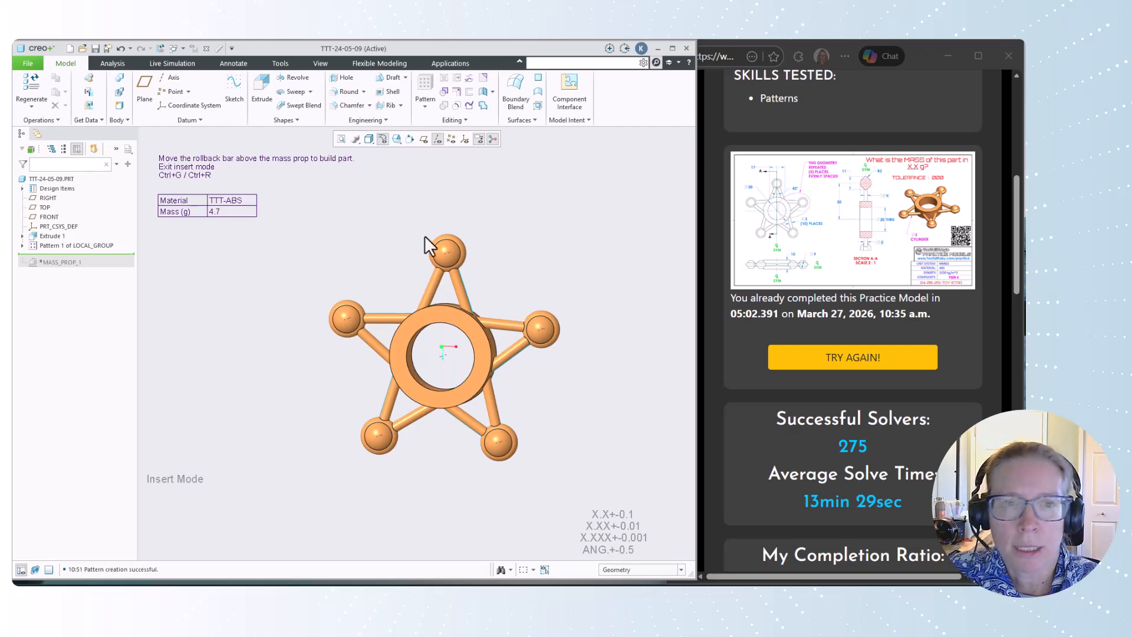
# Step: Return the insertion point to below MASS_PROP_1 and regenerate the part to refresh the mass in the table
pyautogui.moveTo(101, 257); pyautogui.dragTo(97, 269)
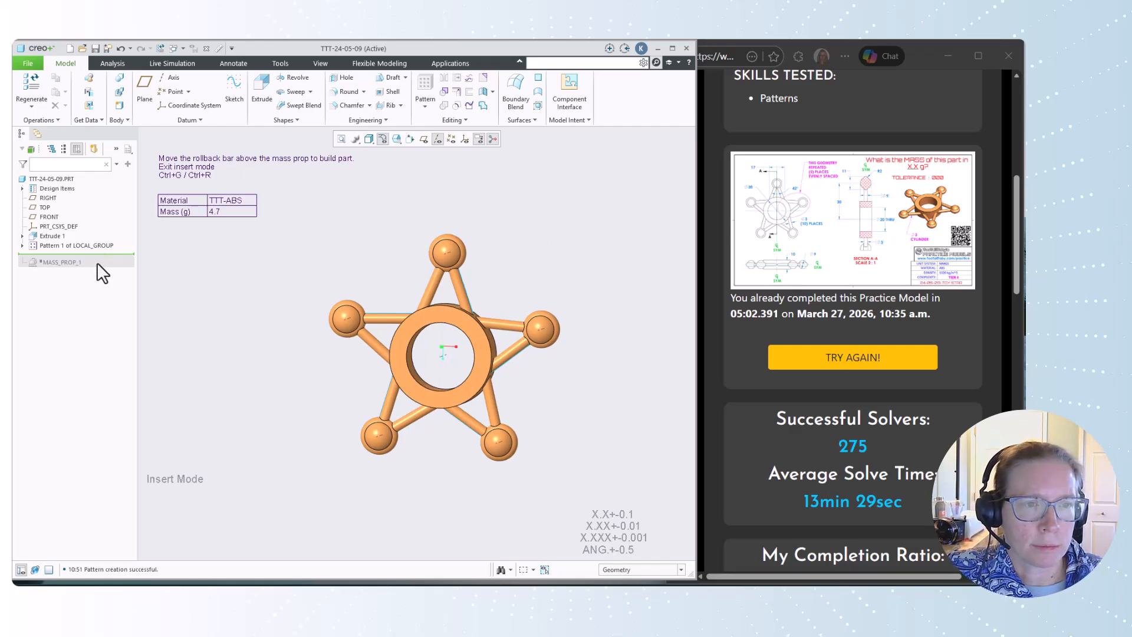
pyautogui.hotkey('ctrl', 'g')
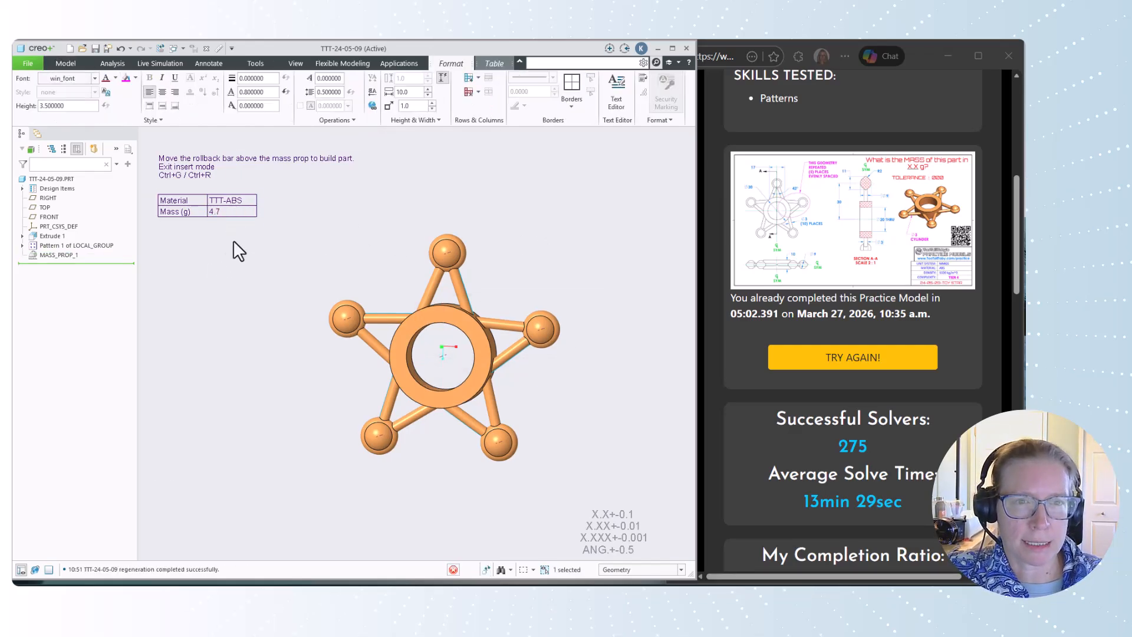
pyautogui.click(230, 211)
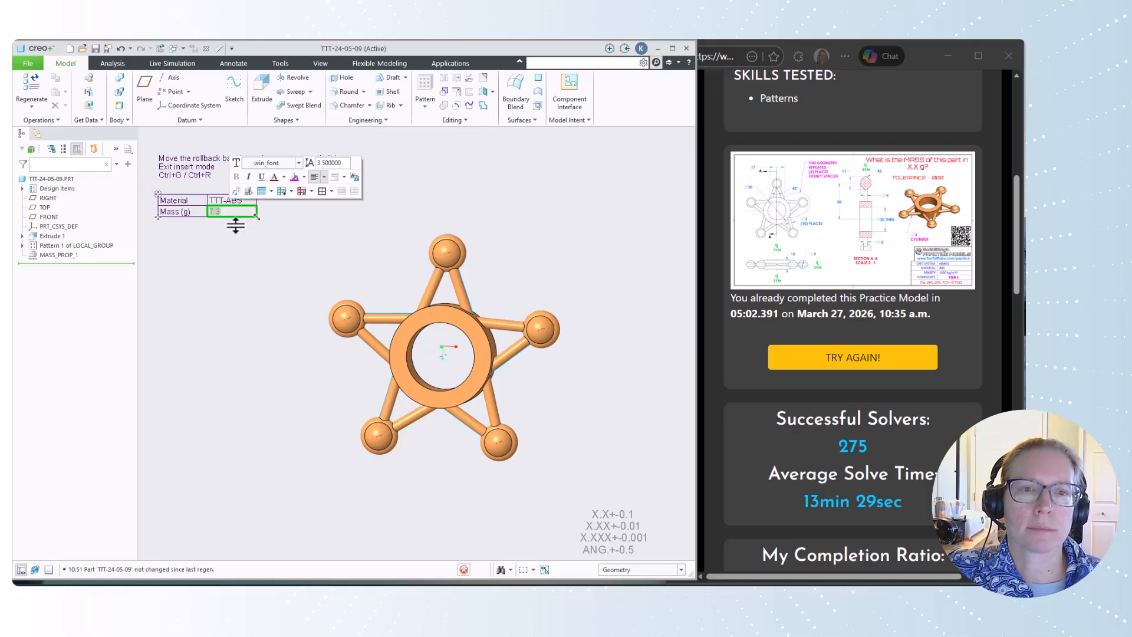
pyautogui.click(289, 246)
pyautogui.moveTo(507, 218); pyautogui.dragTo(494, 230, button='middle')
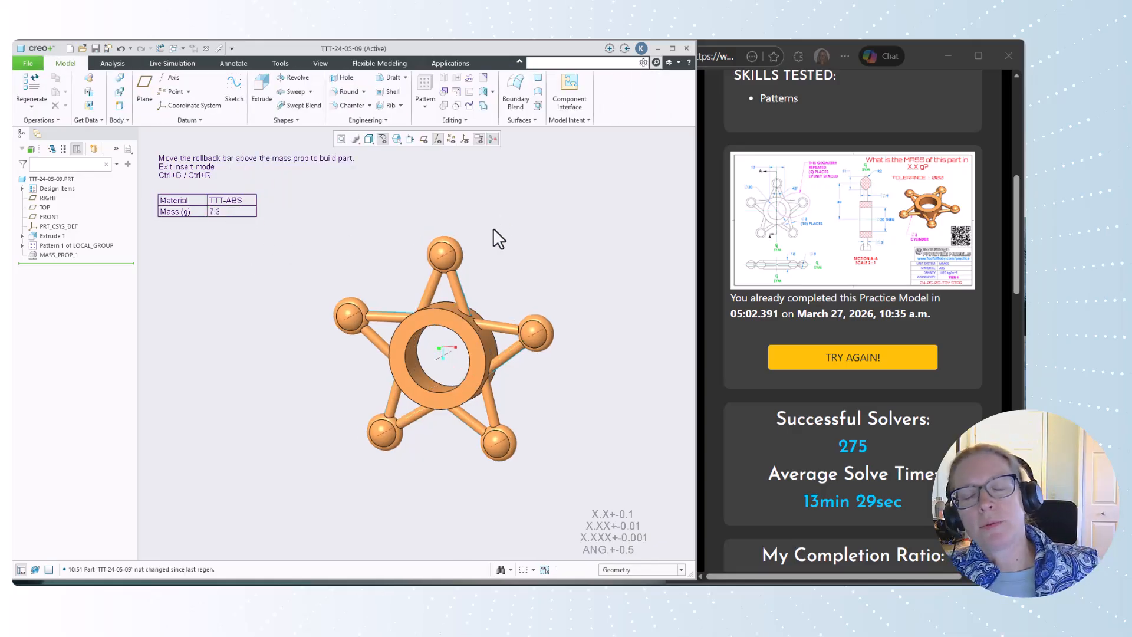
pyautogui.click(70, 245)
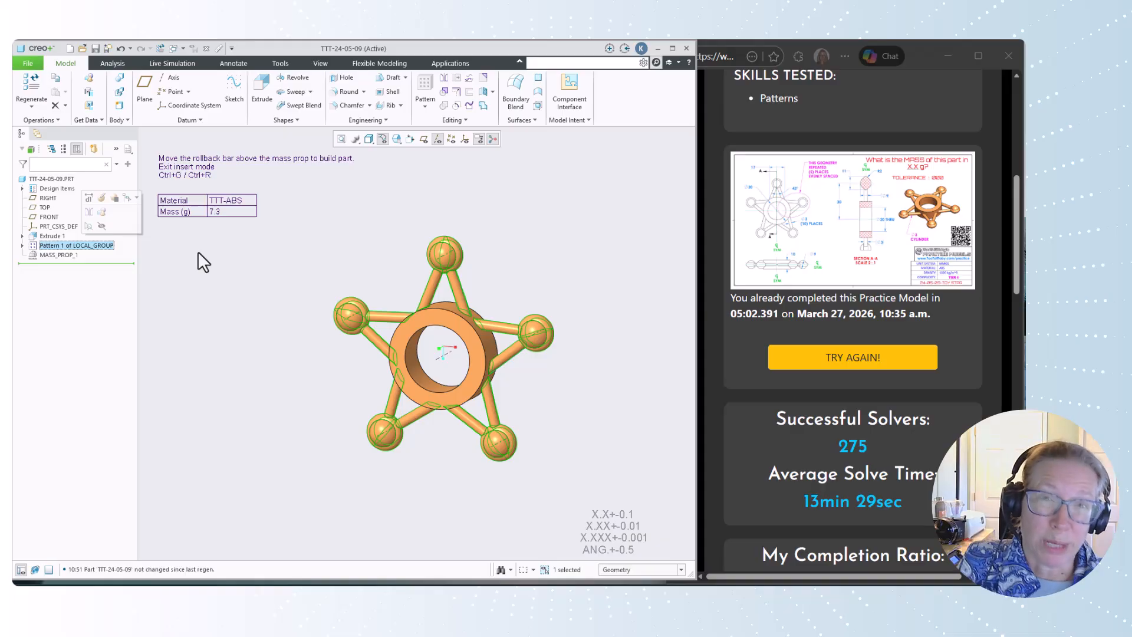
pyautogui.moveTo(483, 363)
pyautogui.mouseDown(button='middle')
pyautogui.moveTo(497, 336)
pyautogui.moveTo(489, 318)
pyautogui.moveTo(497, 349)
pyautogui.moveTo(488, 348)
pyautogui.mouseUp(button='middle')
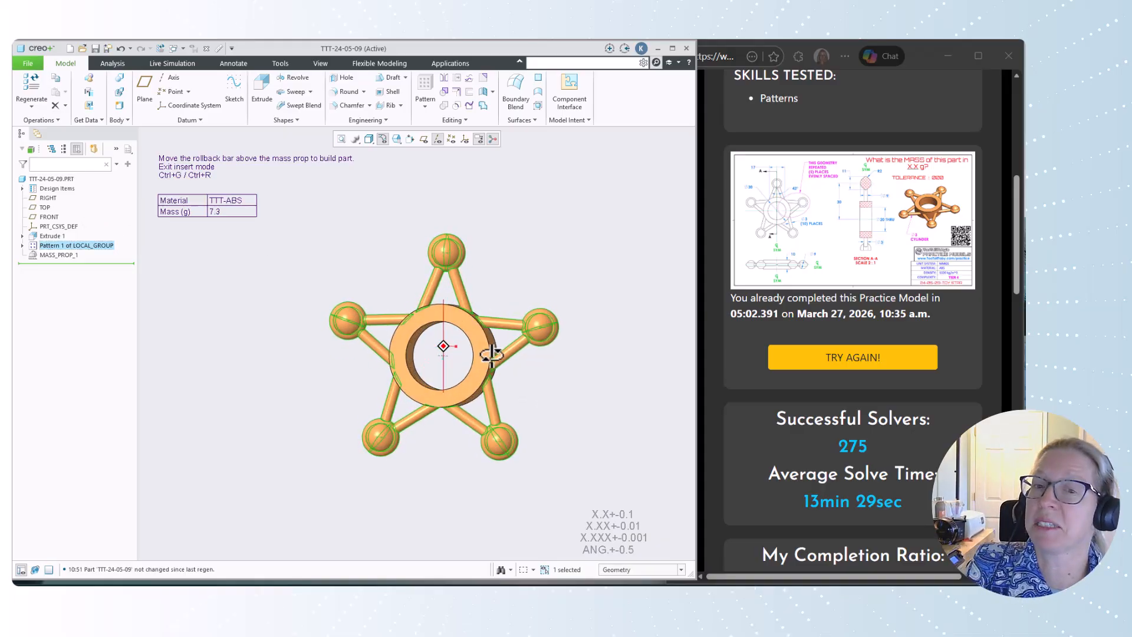
pyautogui.click(514, 232)
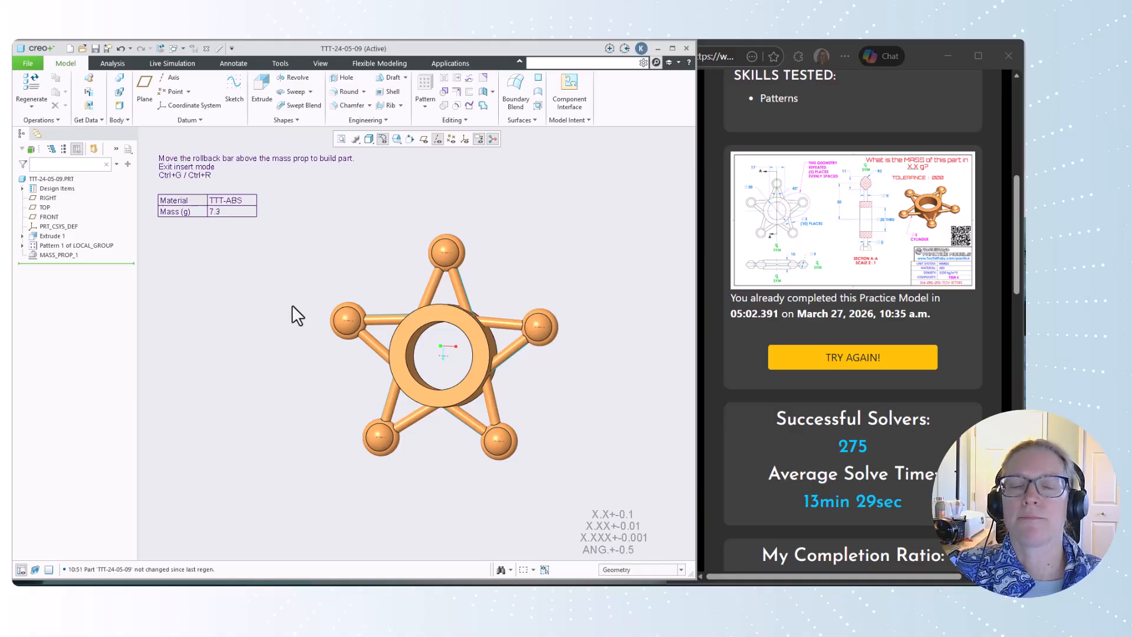
pyautogui.moveTo(323, 288); pyautogui.dragTo(369, 256, button='middle')
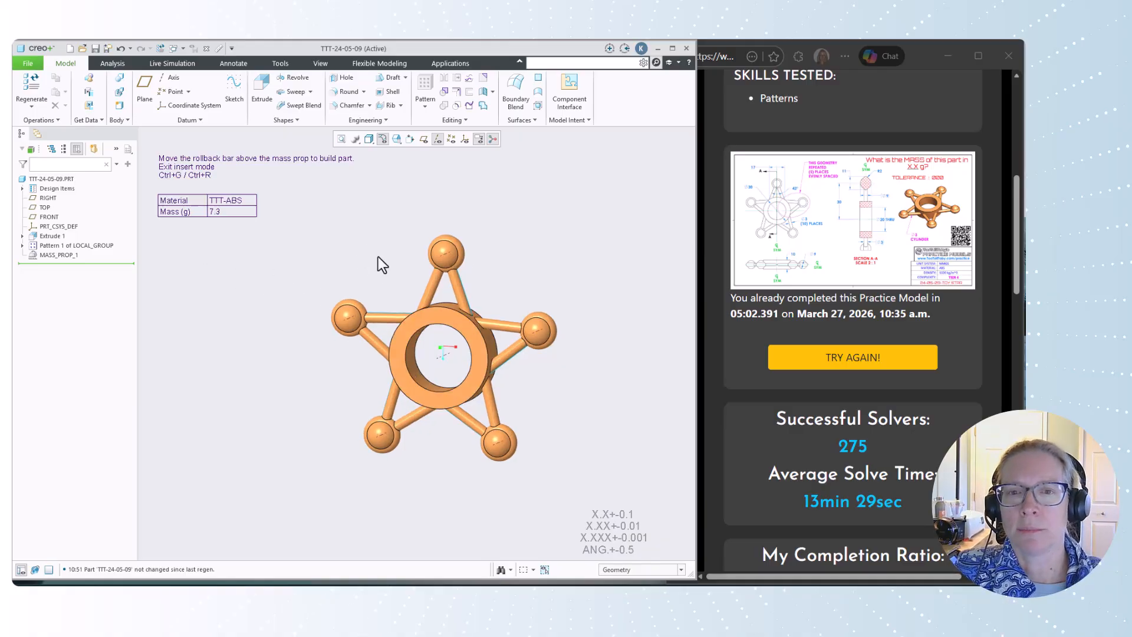